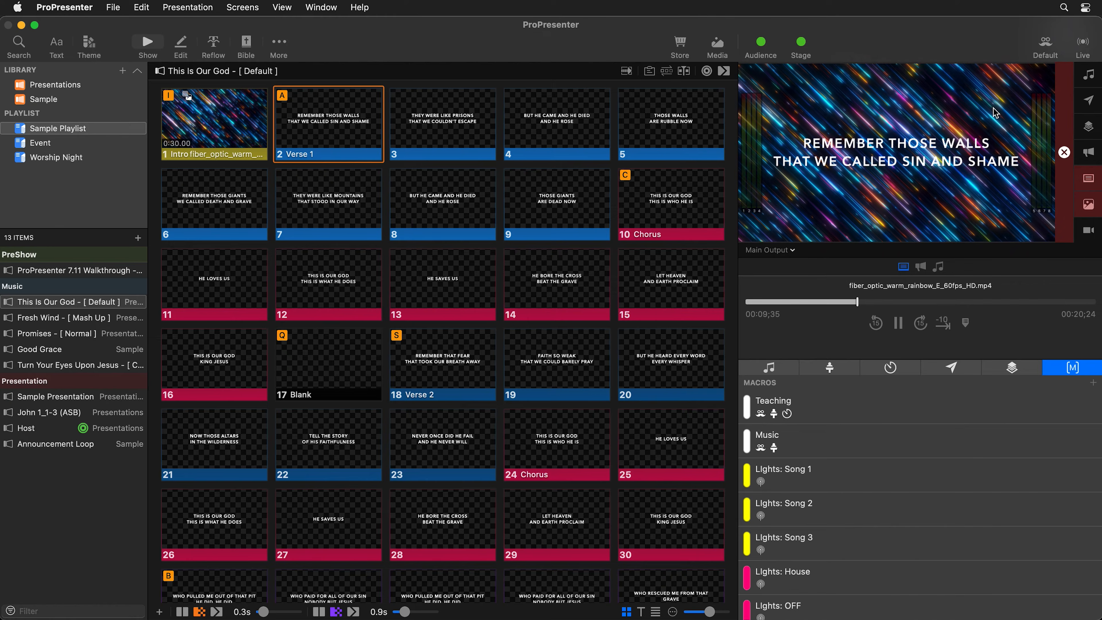
Step: Clear the live output and create a new theme named "Background FX"
{"action": "left_click", "coordinate": [1068, 211]}
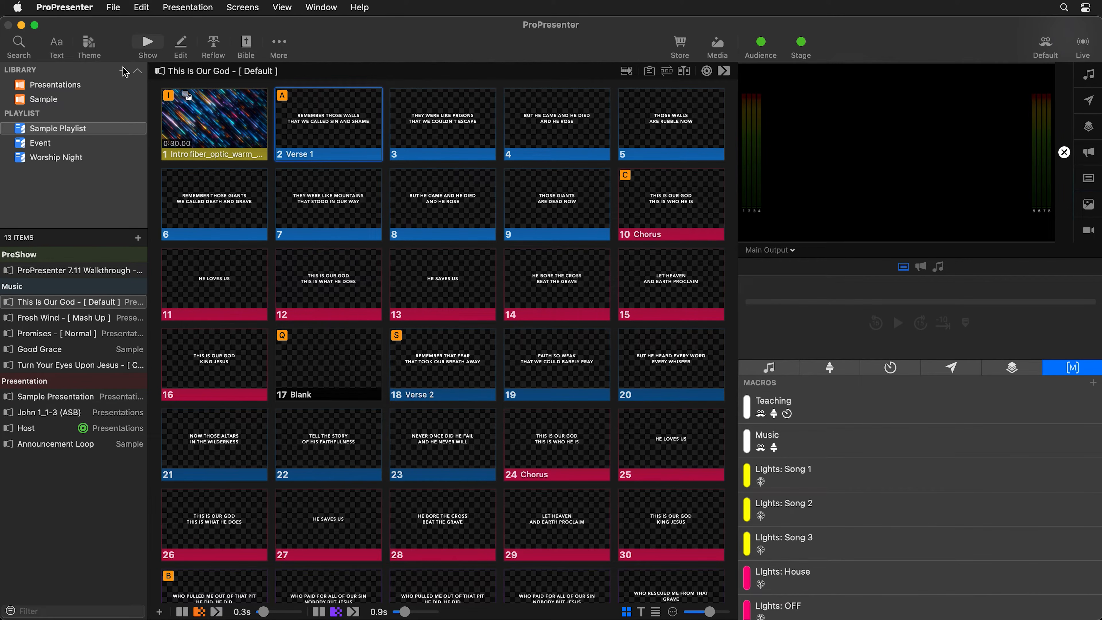
{"action": "left_click", "coordinate": [94, 45]}
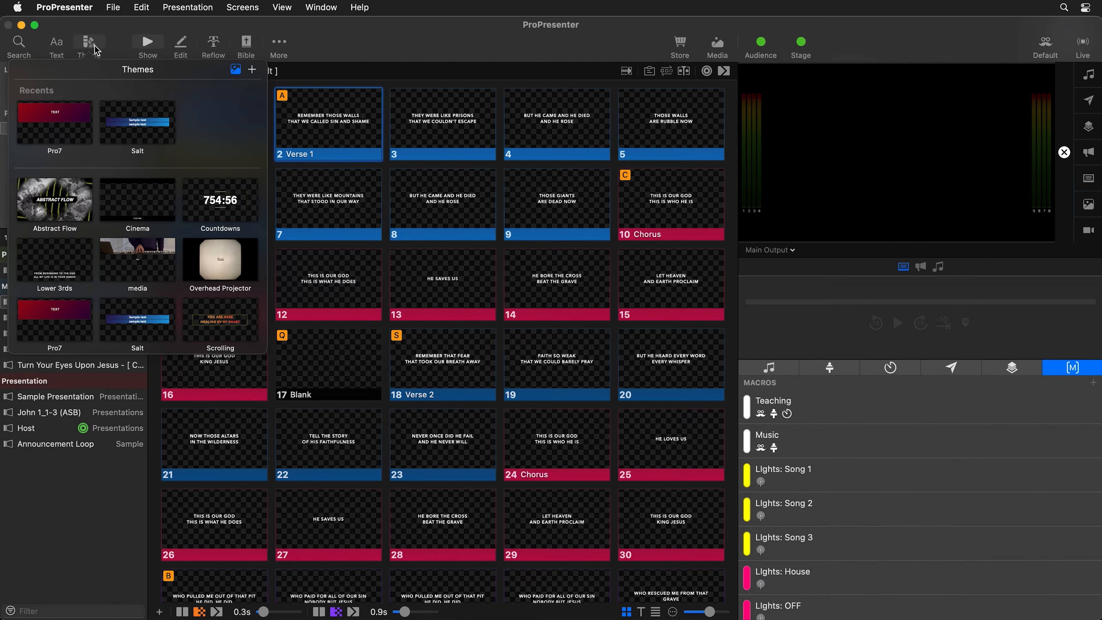
{"action": "left_click", "coordinate": [252, 70]}
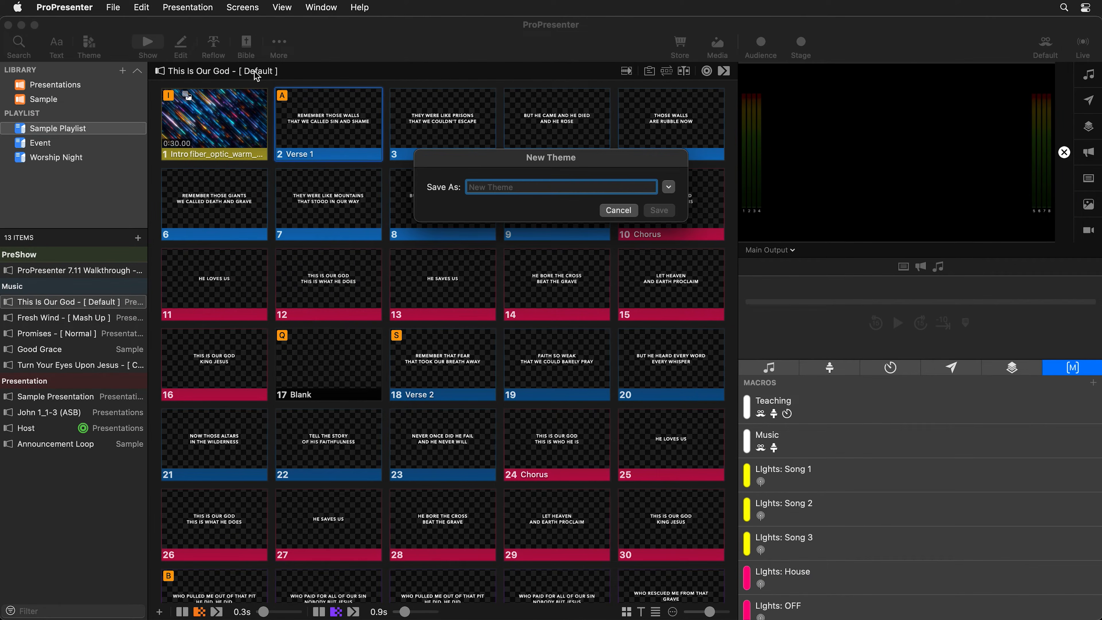
{"action": "type", "text": "Background FX"}
{"action": "key", "text": "Return"}
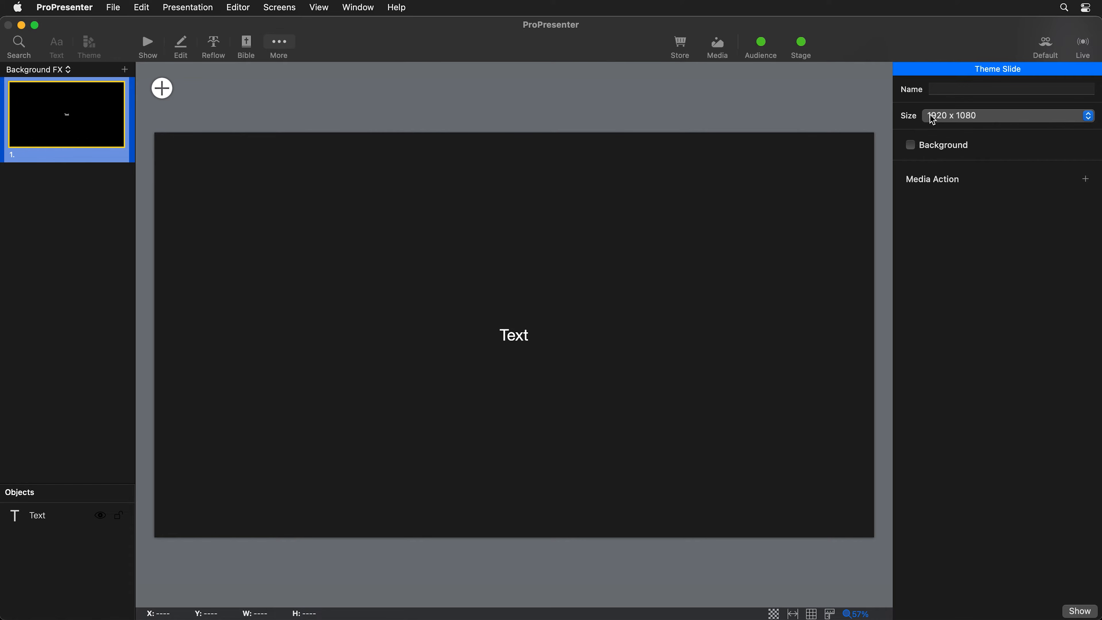
Step: Name the theme slide "Blur" and set its text object's font to Avenir Next Demi Bold
{"action": "left_click", "coordinate": [952, 89]}
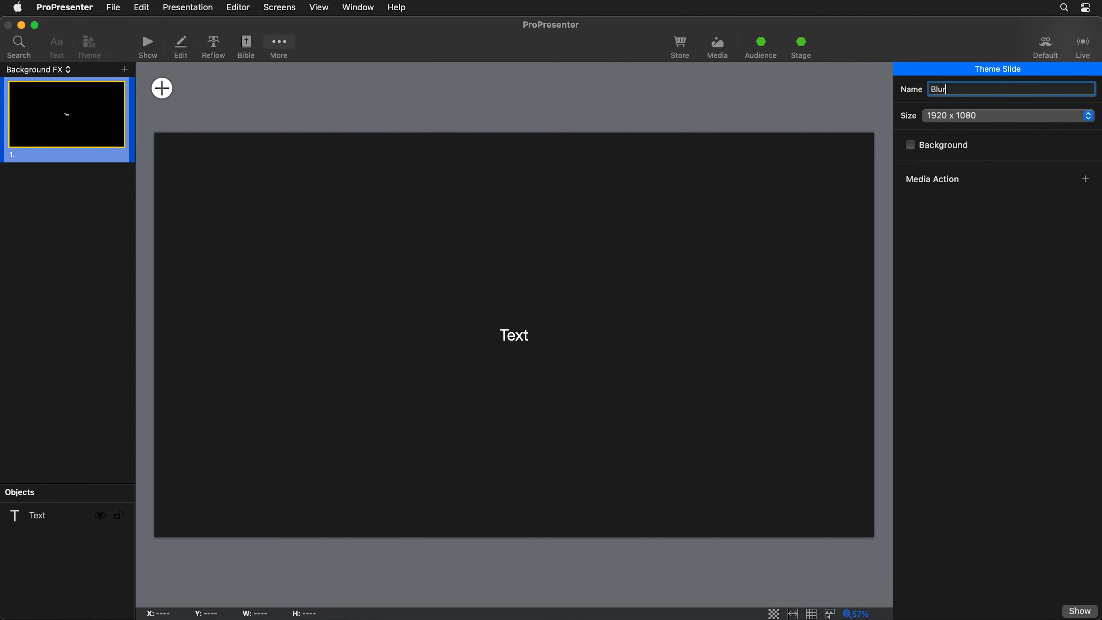
{"action": "key", "text": "Return"}
{"action": "left_click", "coordinate": [530, 347]}
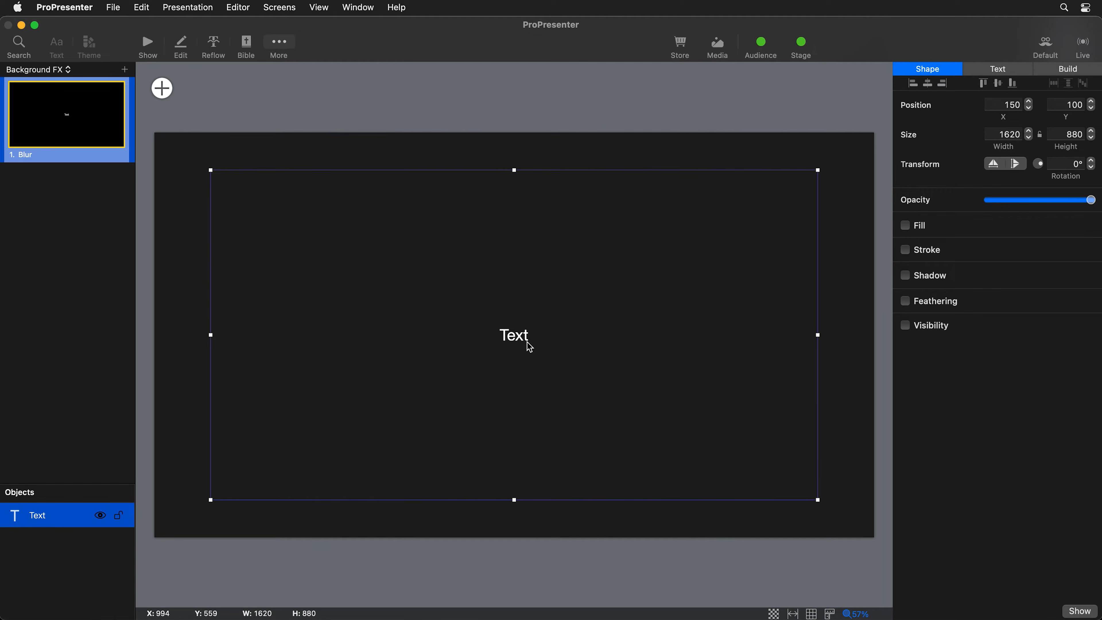
{"action": "left_click", "coordinate": [992, 73]}
{"action": "left_click", "coordinate": [953, 117]}
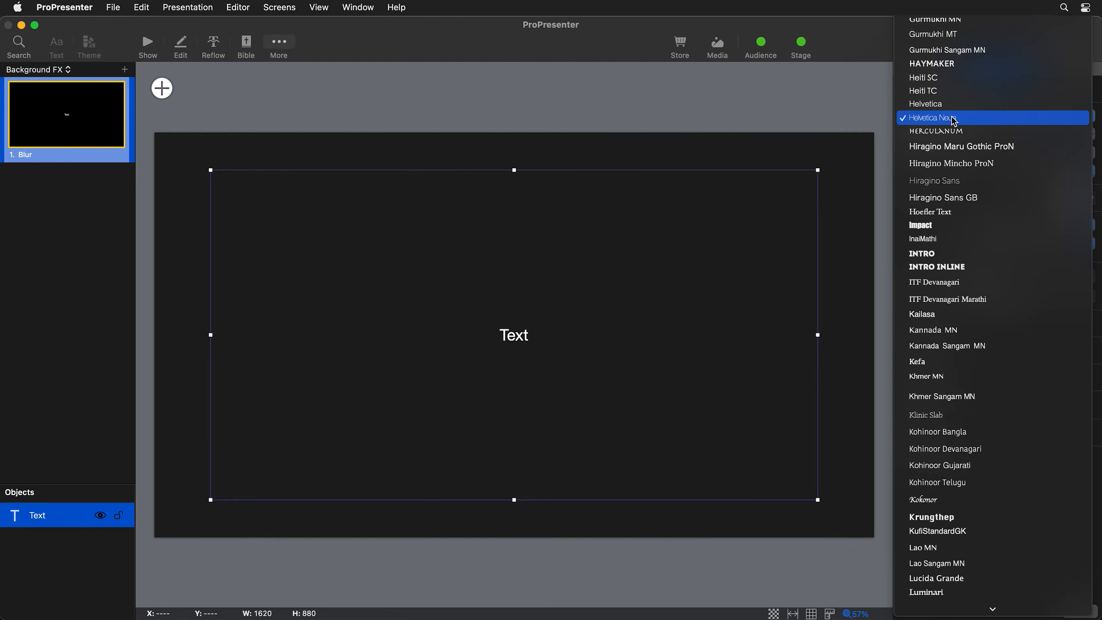
{"action": "scroll", "coordinate": [954, 113], "scroll_direction": "down", "scroll_amount": 3}
{"action": "scroll", "coordinate": [953, 111], "scroll_direction": "up", "scroll_amount": 15}
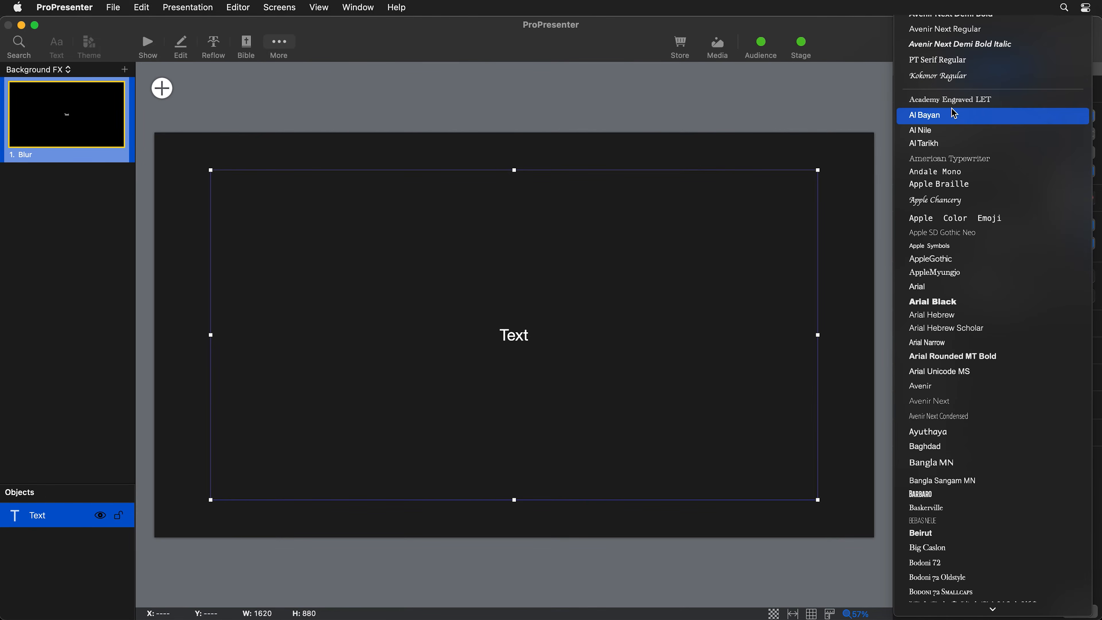
{"action": "left_click", "coordinate": [967, 17]}
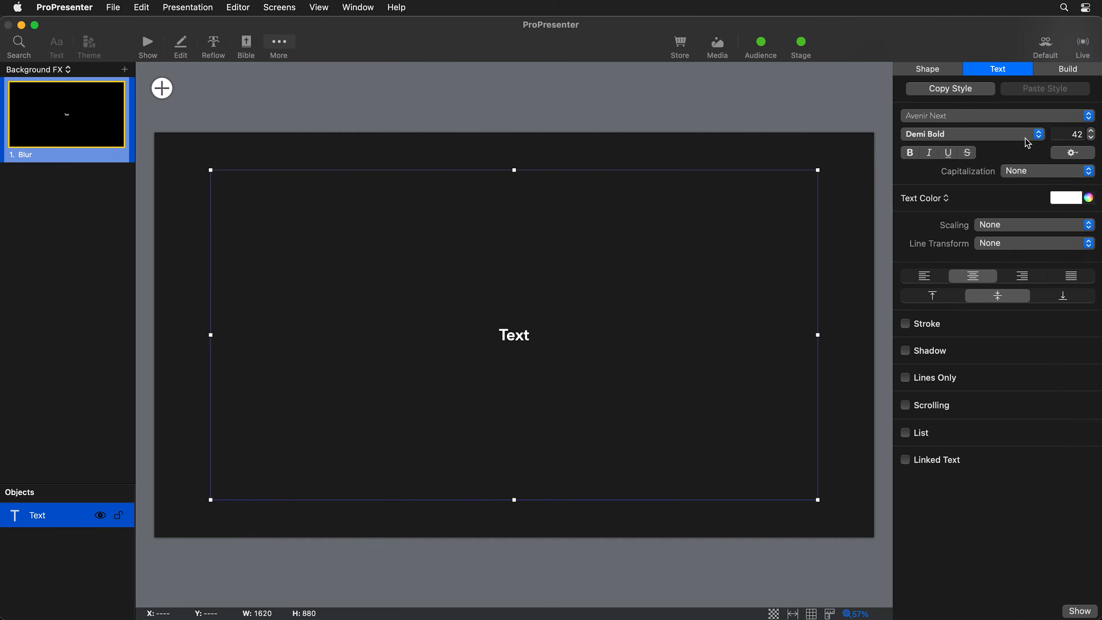
Step: Set the theme text's font size to 80 and its capitalization to All Caps
{"action": "left_click", "coordinate": [1070, 134]}
{"action": "type", "text": "80"}
{"action": "key", "text": "Return"}
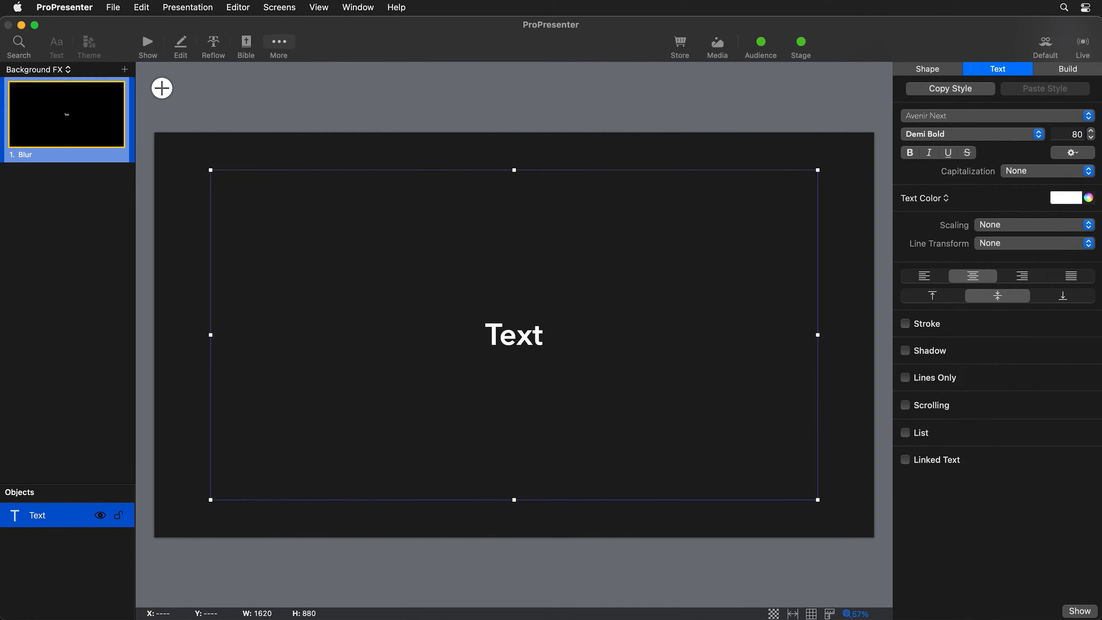
{"action": "left_click", "coordinate": [1026, 172]}
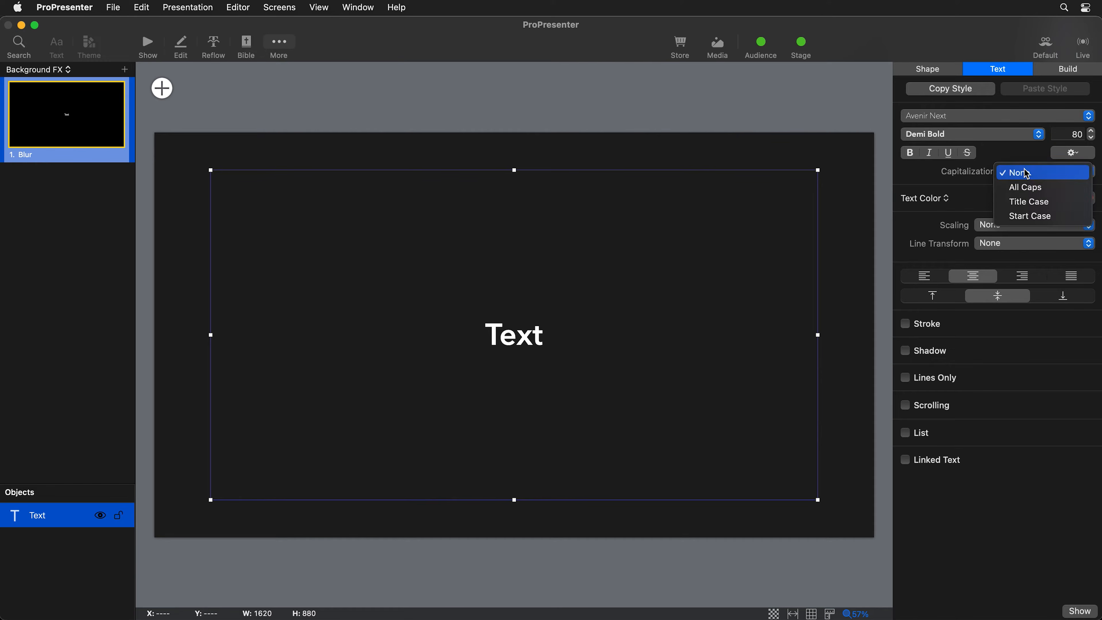
{"action": "left_click", "coordinate": [1026, 191]}
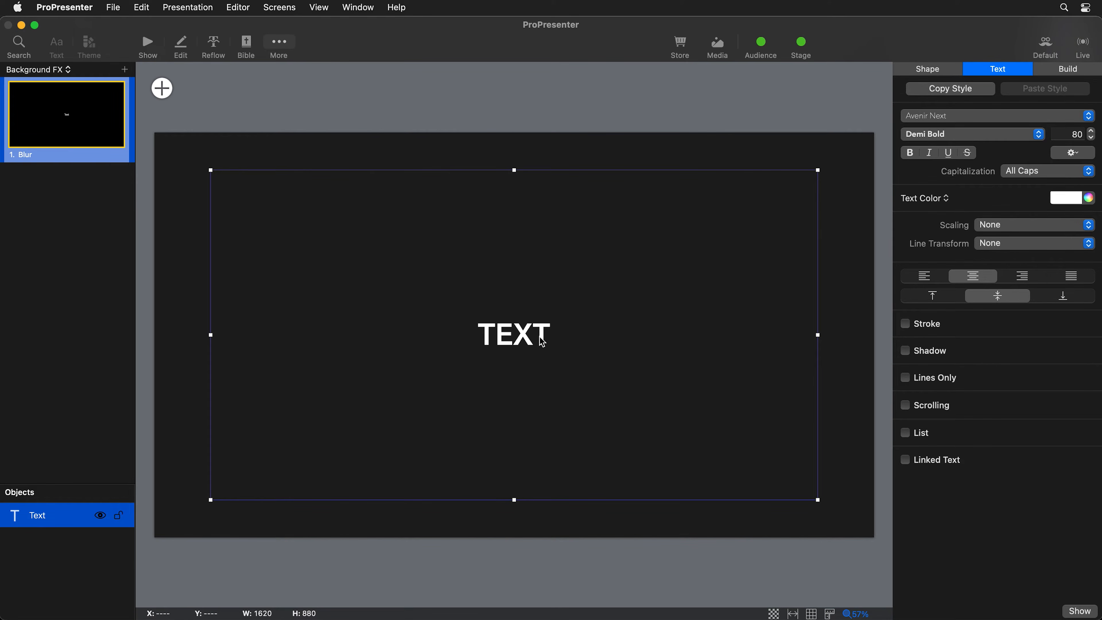
Step: Set the theme text's character spacing to 6
{"action": "left_click", "coordinate": [1073, 155]}
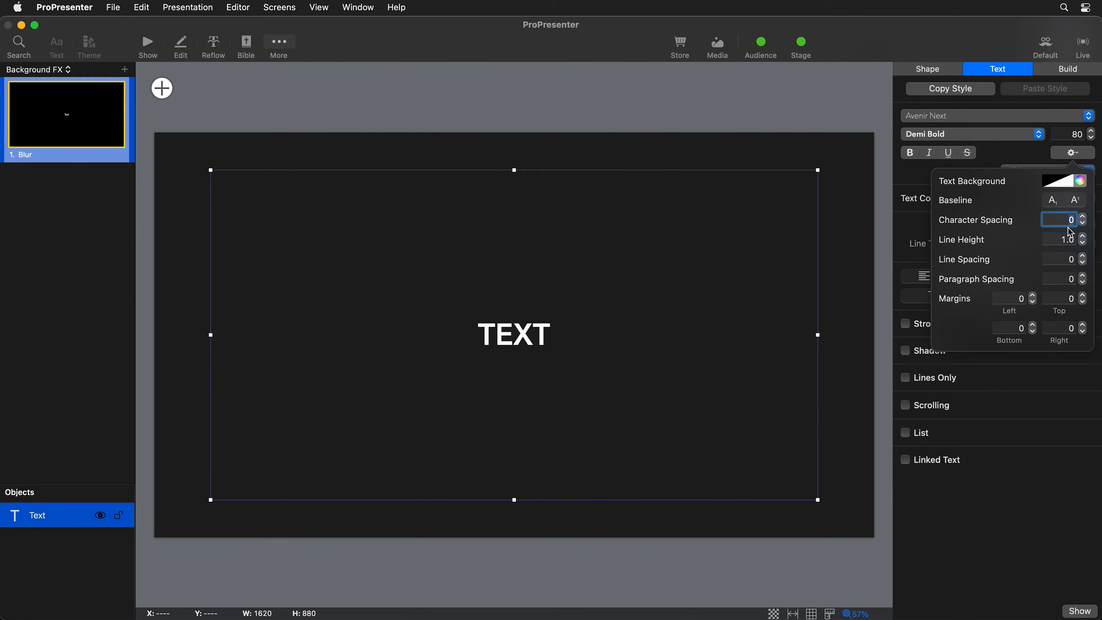
{"action": "type", "text": "6"}
{"action": "key", "text": "Return"}
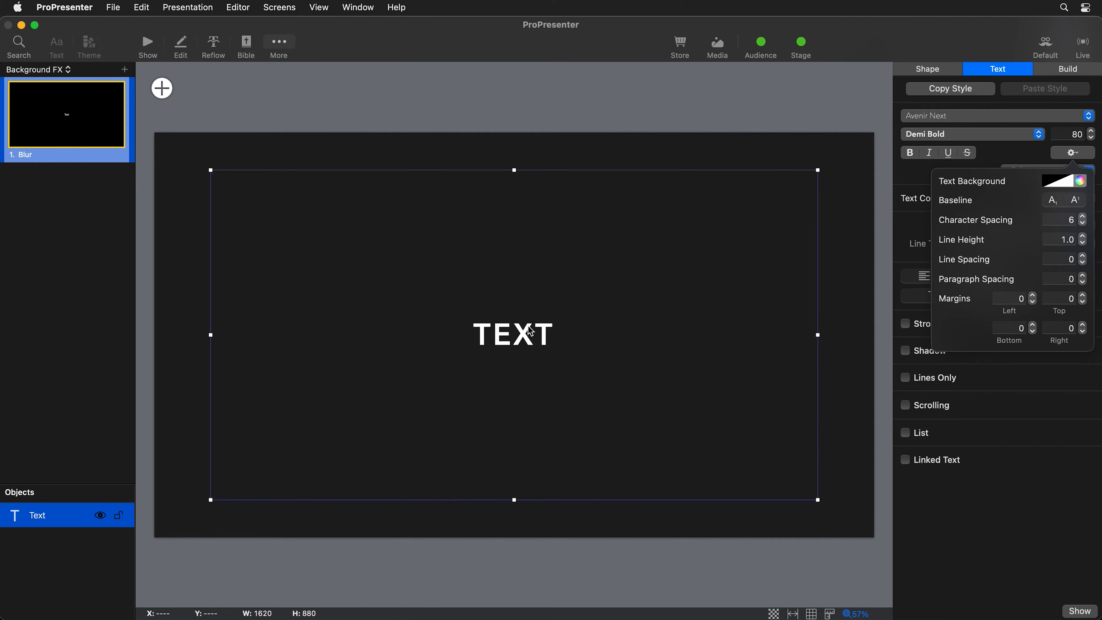
{"action": "left_click", "coordinate": [833, 91]}
Step: Reduce the text box's height to about 546 and center the box vertically on the slide
{"action": "left_click", "coordinate": [526, 326]}
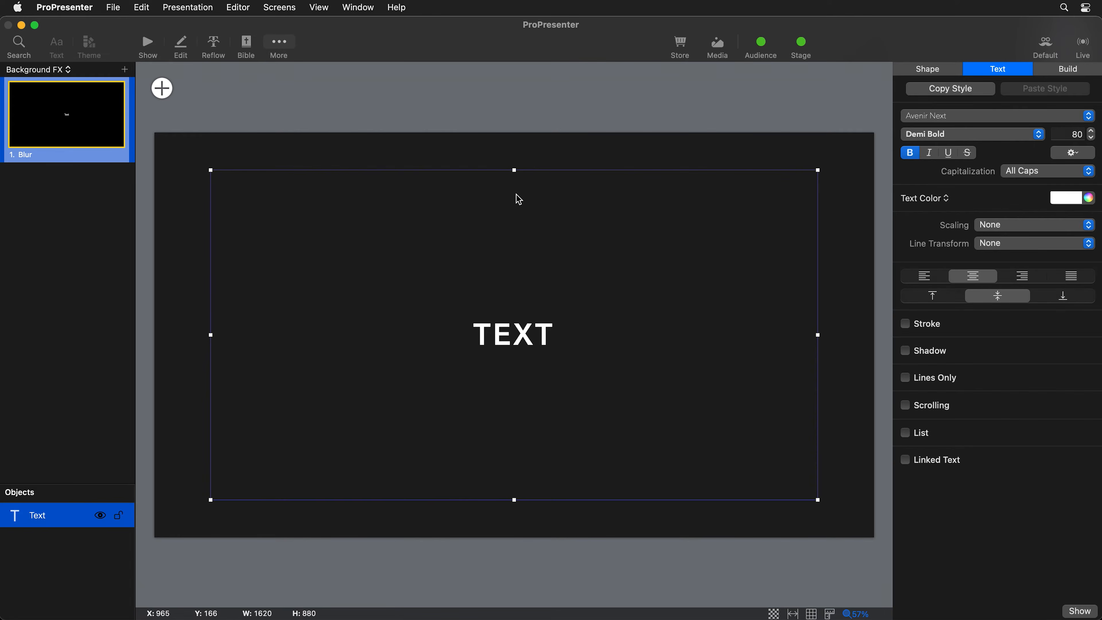
{"action": "left_click_drag", "start_coordinate": [515, 169], "coordinate": [527, 294]}
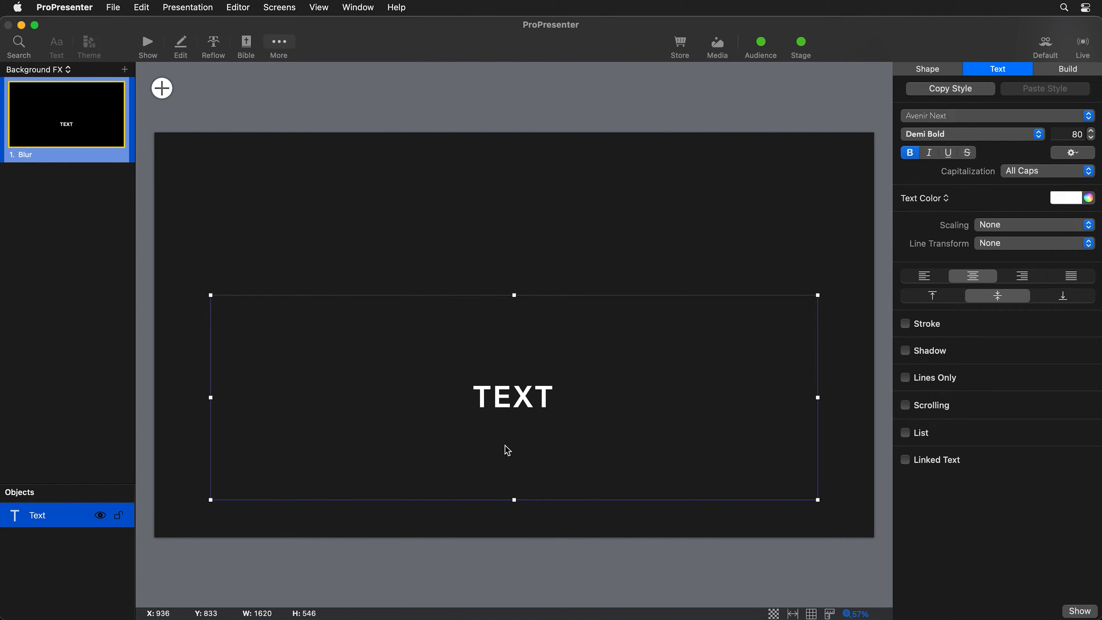
{"action": "left_click_drag", "start_coordinate": [522, 405], "coordinate": [521, 343]}
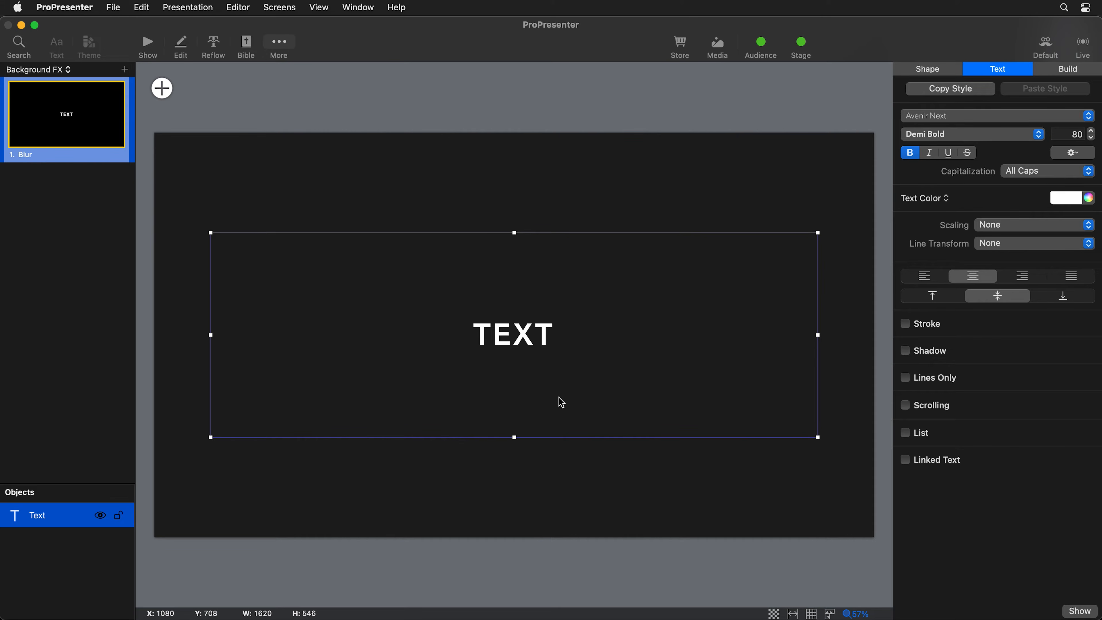
Step: Fill the text box with the Background Blur effect and increase its blur amount
{"action": "left_click", "coordinate": [935, 73]}
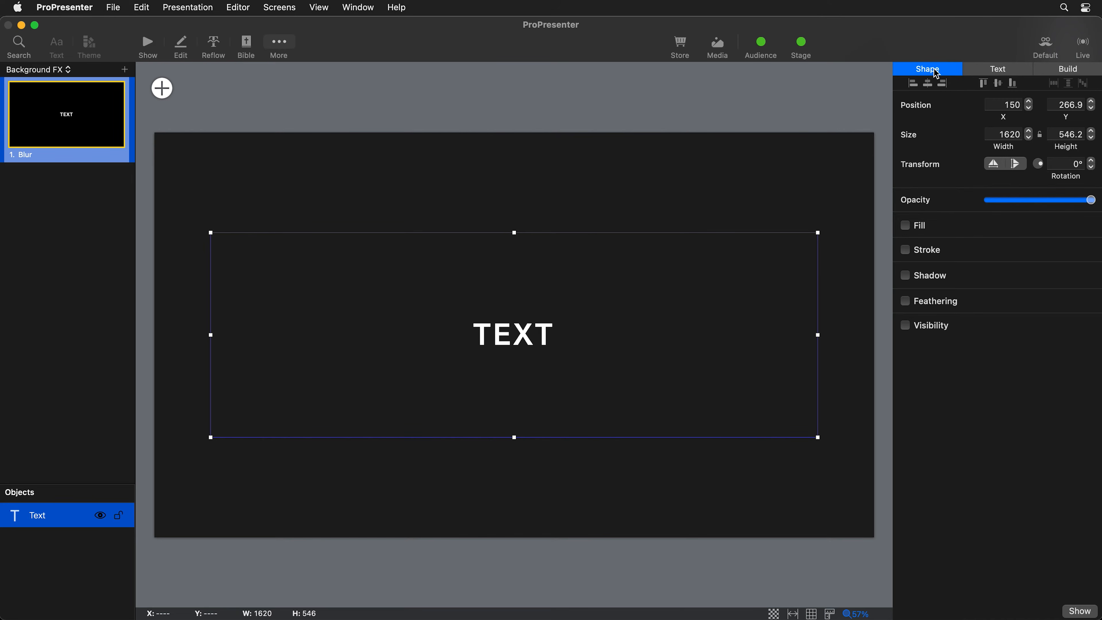
{"action": "left_click", "coordinate": [906, 226]}
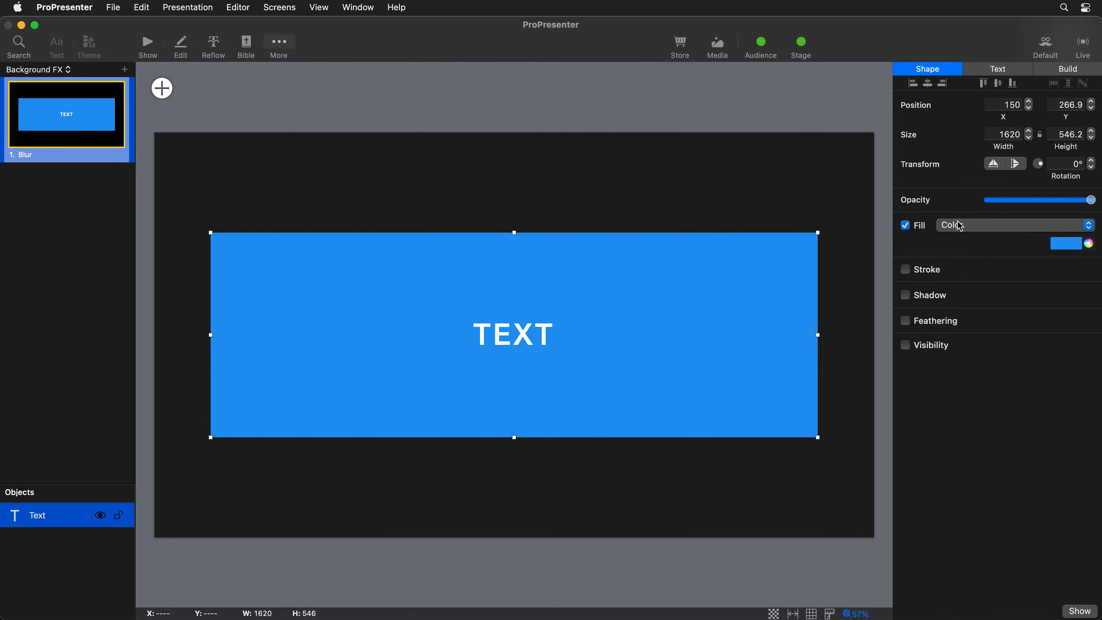
{"action": "left_click", "coordinate": [974, 227]}
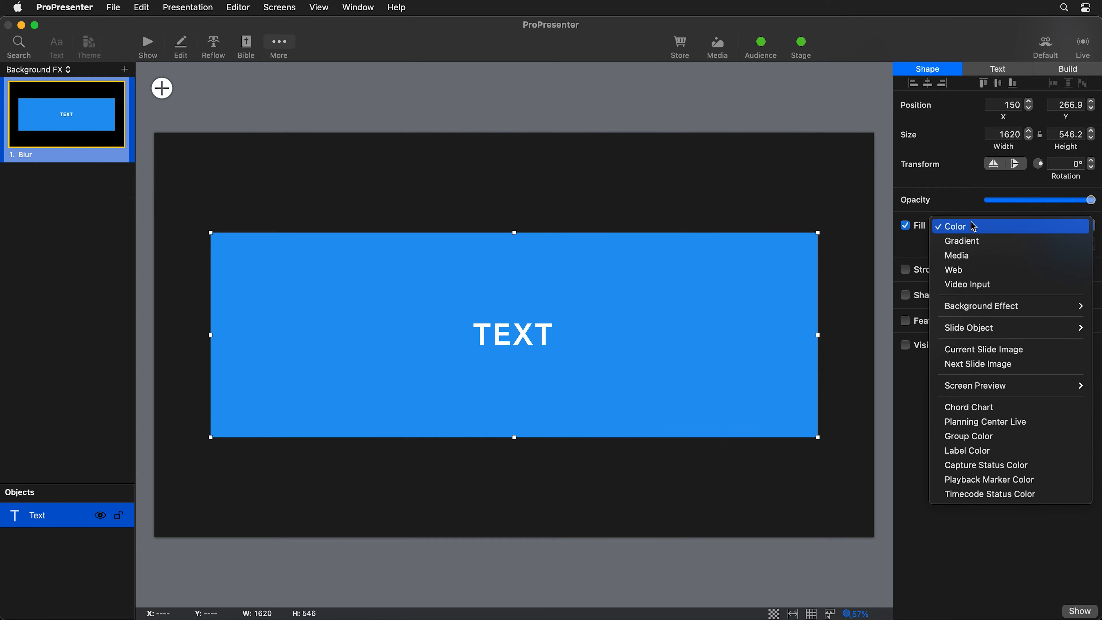
{"action": "mouse_move", "coordinate": [985, 312]}
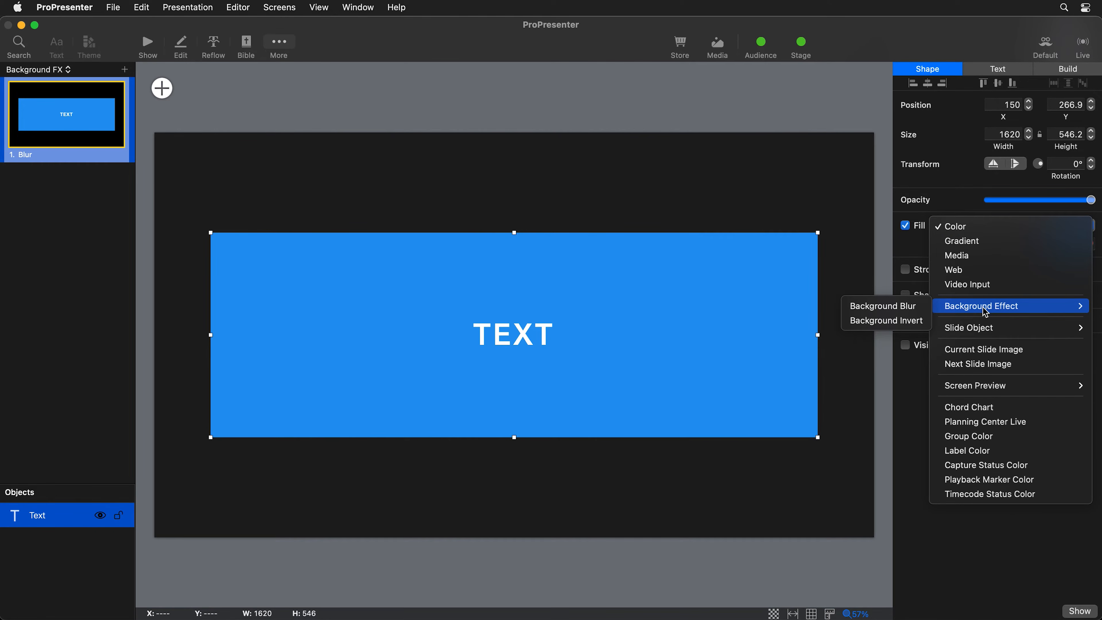
{"action": "left_click", "coordinate": [906, 308]}
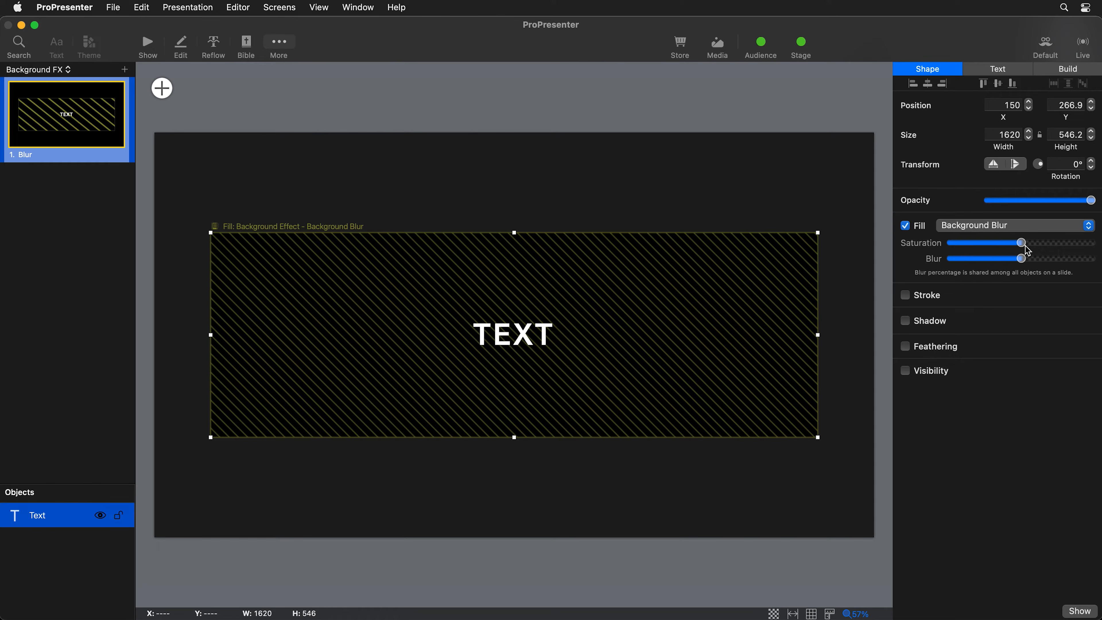
{"action": "mouse_move", "coordinate": [1020, 242]}
{"action": "left_click_drag", "start_coordinate": [1022, 260], "coordinate": [1097, 265]}
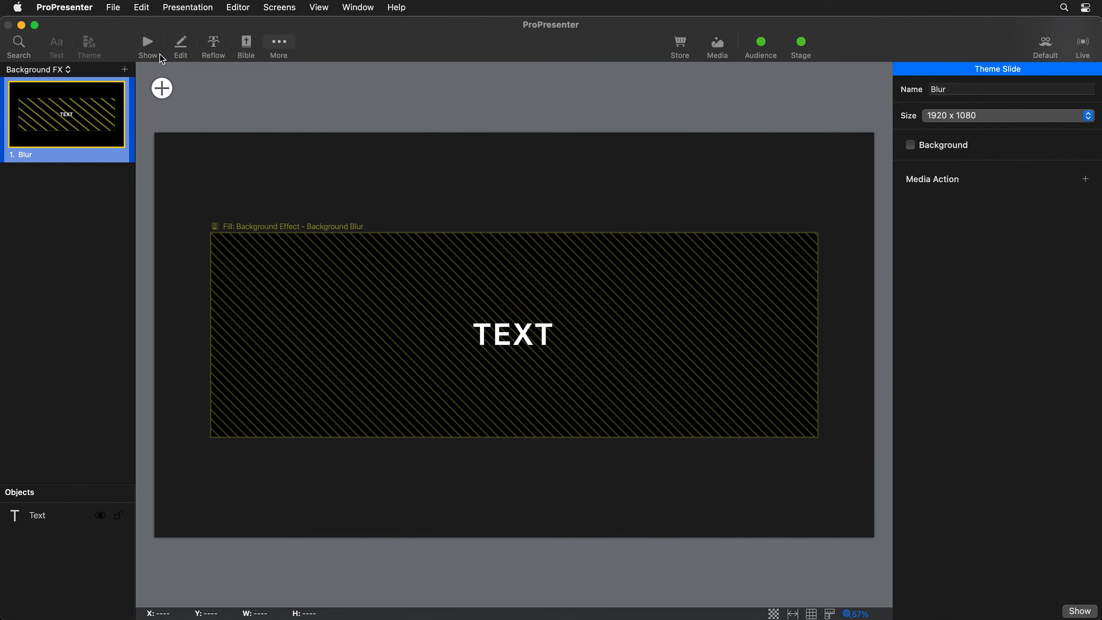
Step: Return to the This Is Our God presentation and apply the Blur slide of the Background FX theme to slide 2, Verse 1
{"action": "left_click", "coordinate": [148, 42]}
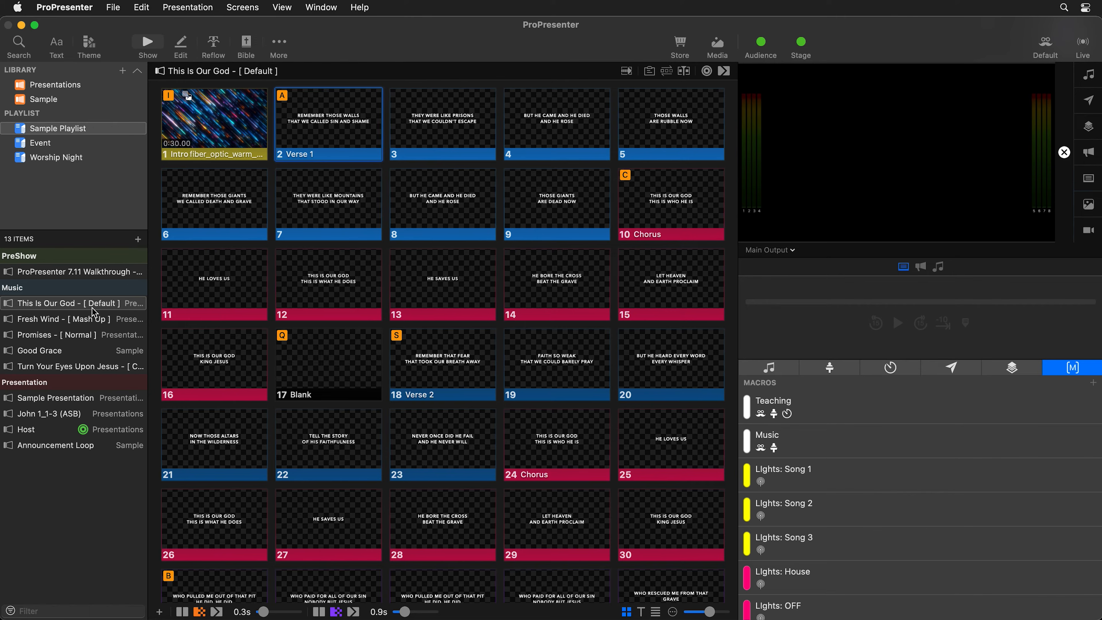
{"action": "left_click", "coordinate": [69, 303]}
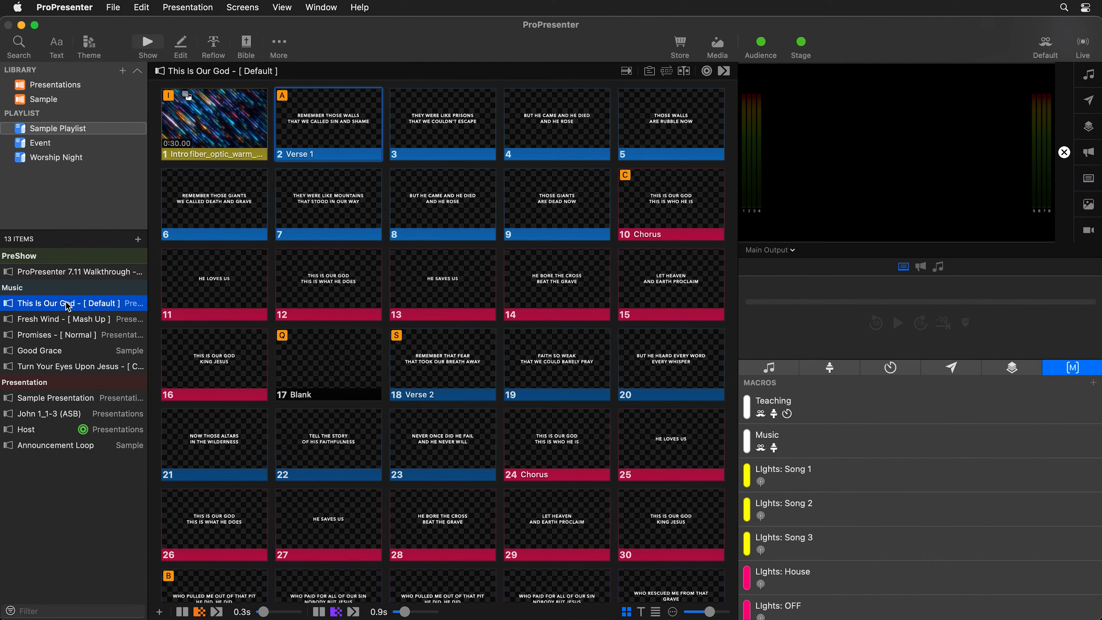
{"action": "left_click", "coordinate": [90, 45]}
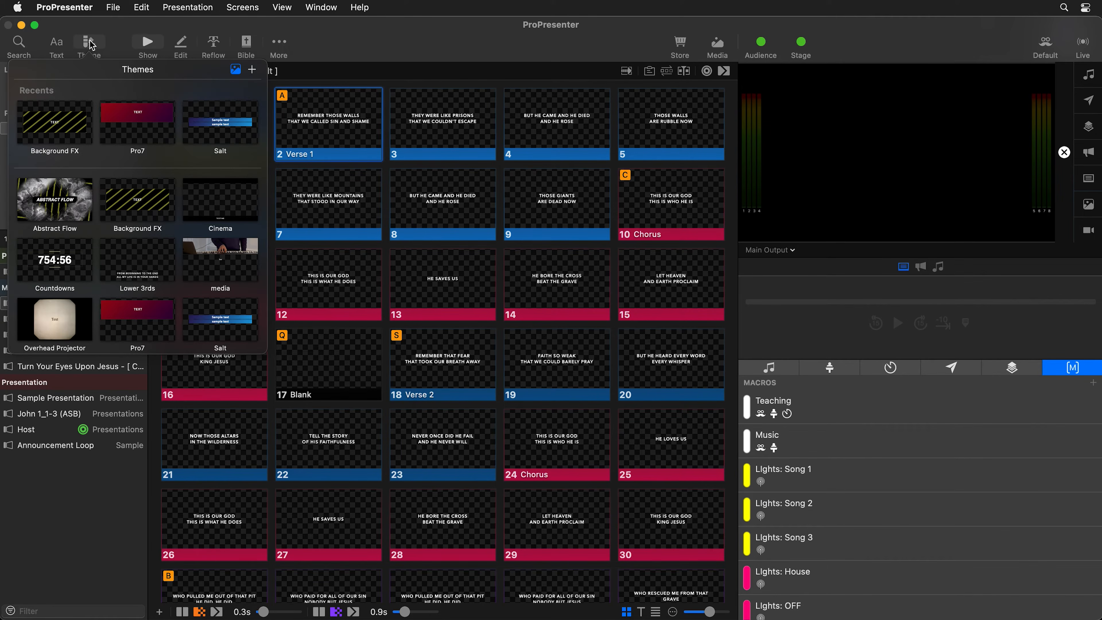
{"action": "left_click", "coordinate": [53, 126]}
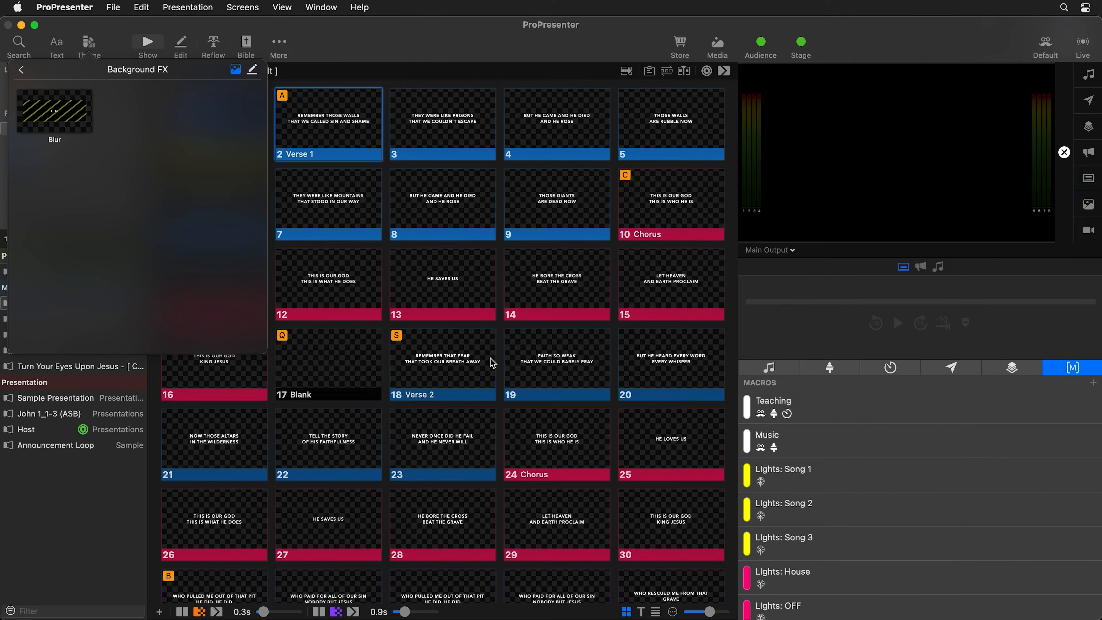
{"action": "left_click", "coordinate": [387, 167]}
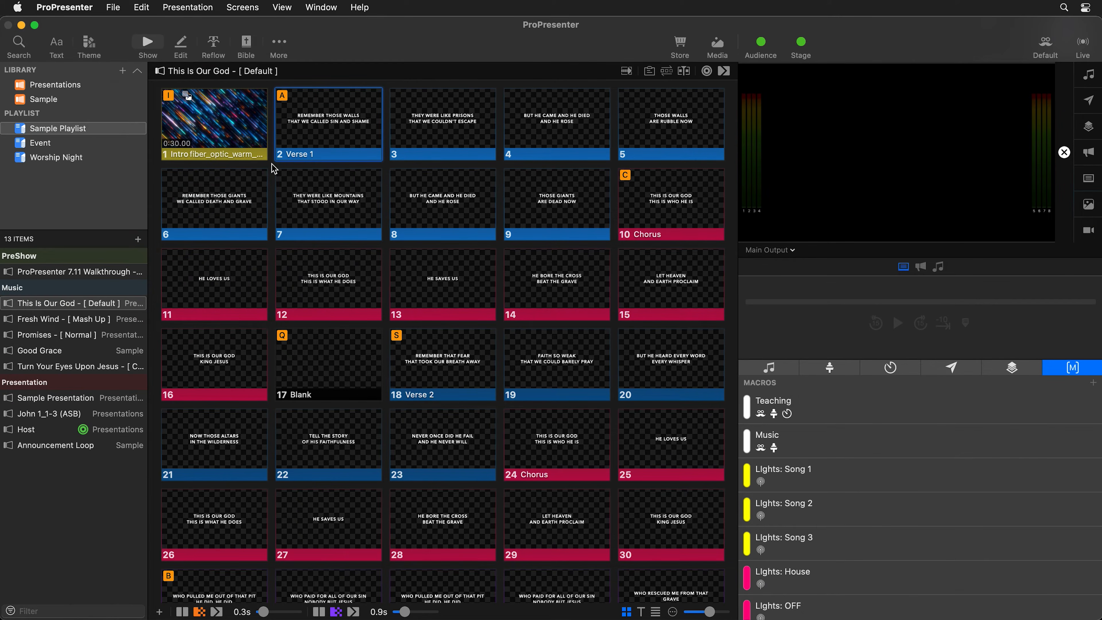
{"action": "left_click", "coordinate": [297, 147]}
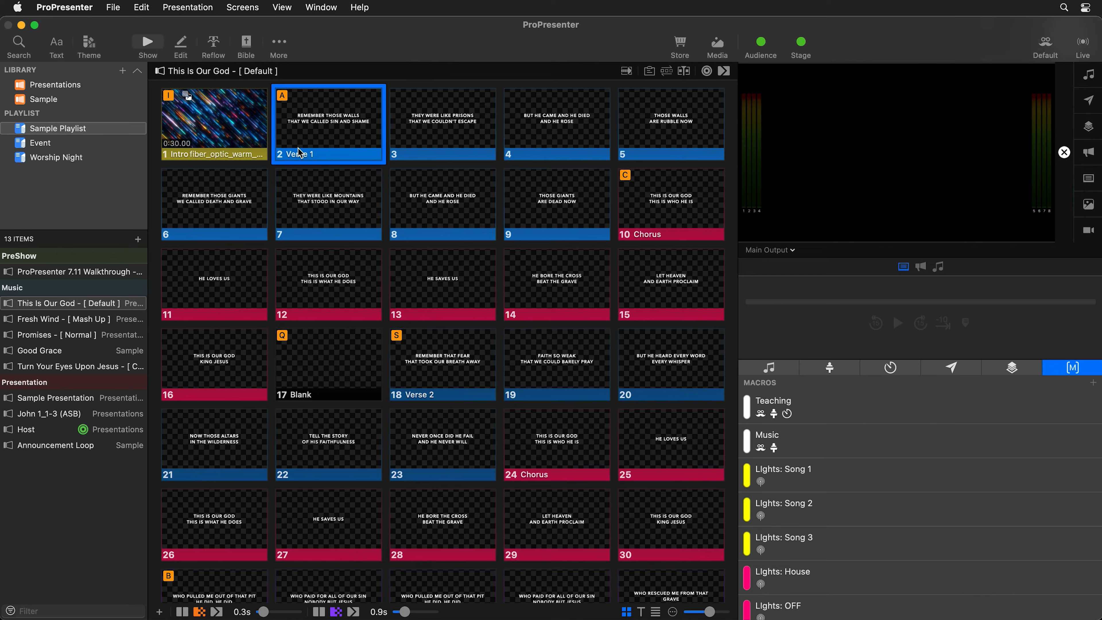
{"action": "left_click", "coordinate": [98, 45]}
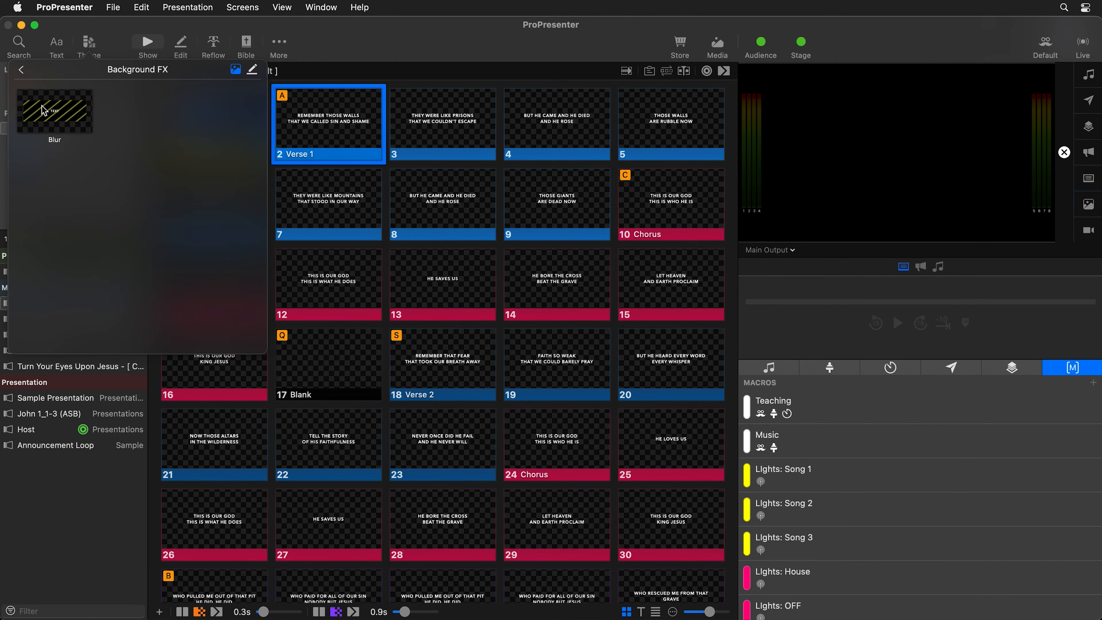
{"action": "left_click", "coordinate": [68, 124]}
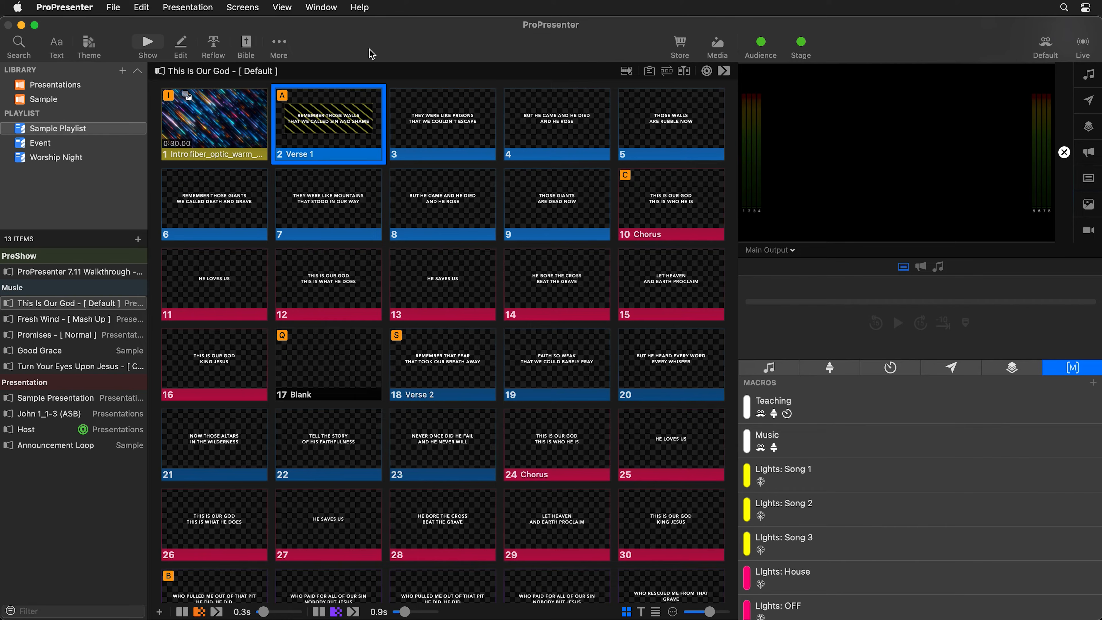
Step: Compare slide 3 and the blurred Verse 1 slide live over the intro background video, and clear the output
{"action": "left_click", "coordinate": [223, 119]}
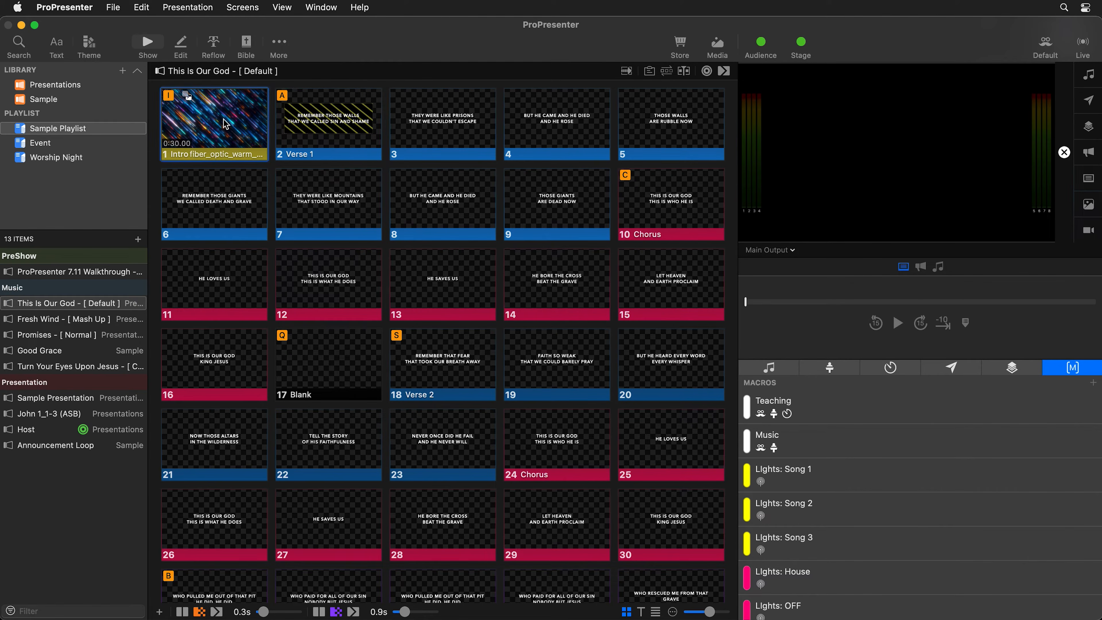
{"action": "left_click", "coordinate": [462, 119]}
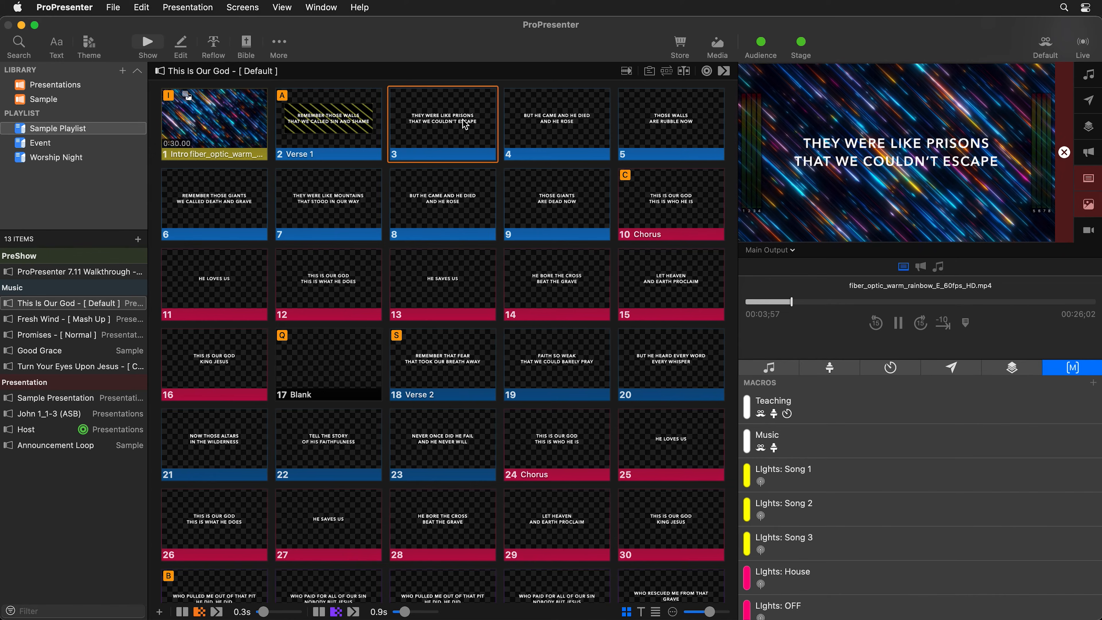
{"action": "left_click", "coordinate": [342, 126]}
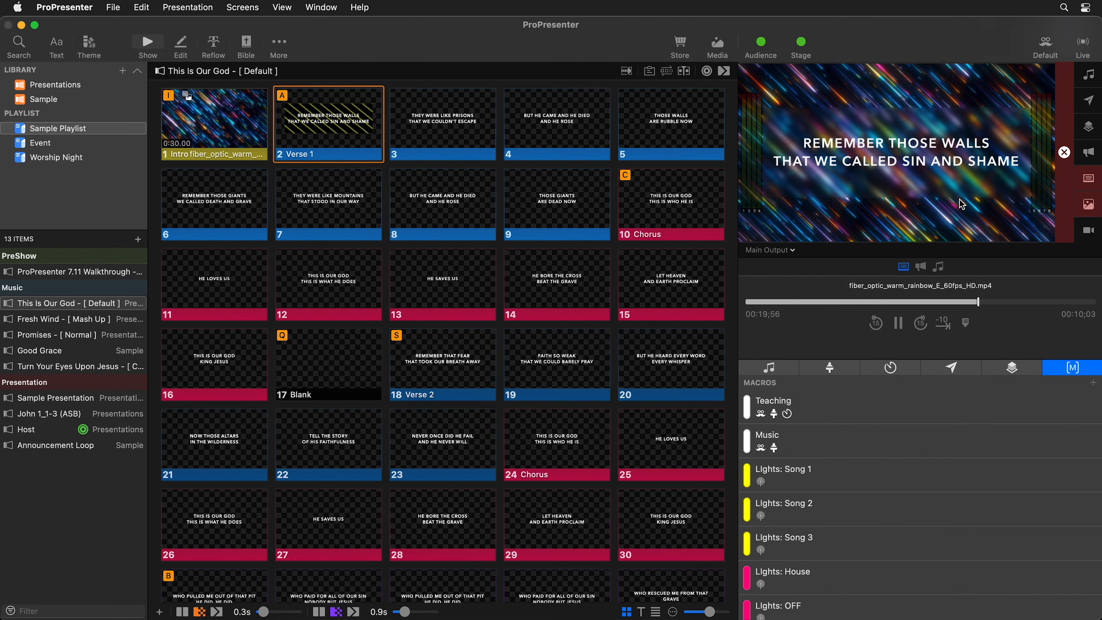
{"action": "left_click", "coordinate": [1064, 202]}
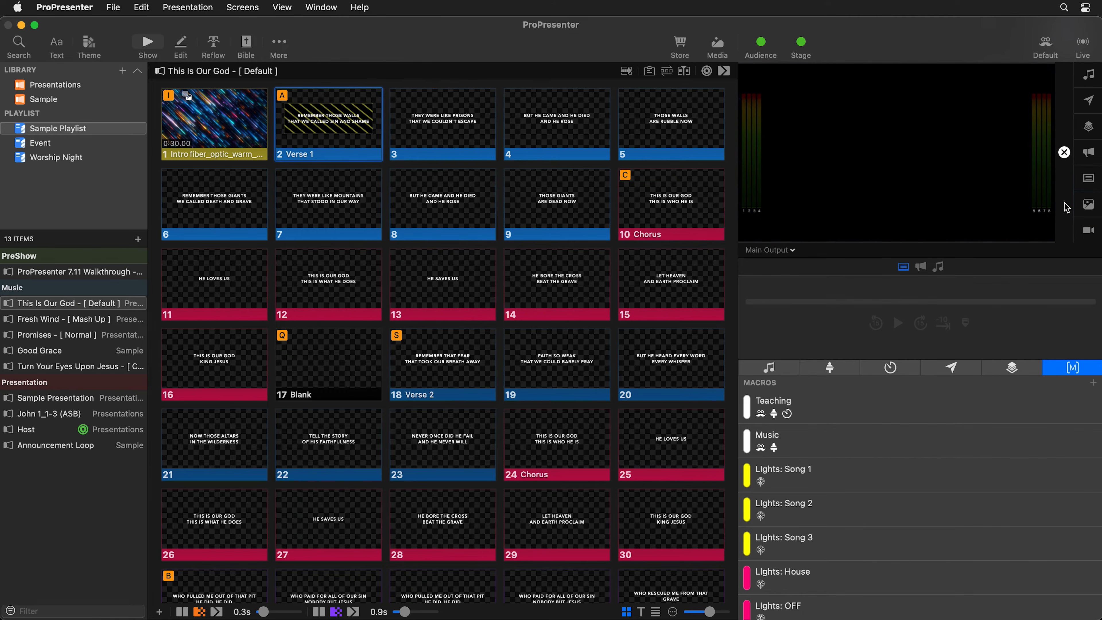
Step: In the Background FX theme's Blur slide, enable feathering on the text box and raise it to roughly 70 percent of its range
{"action": "left_click", "coordinate": [281, 40]}
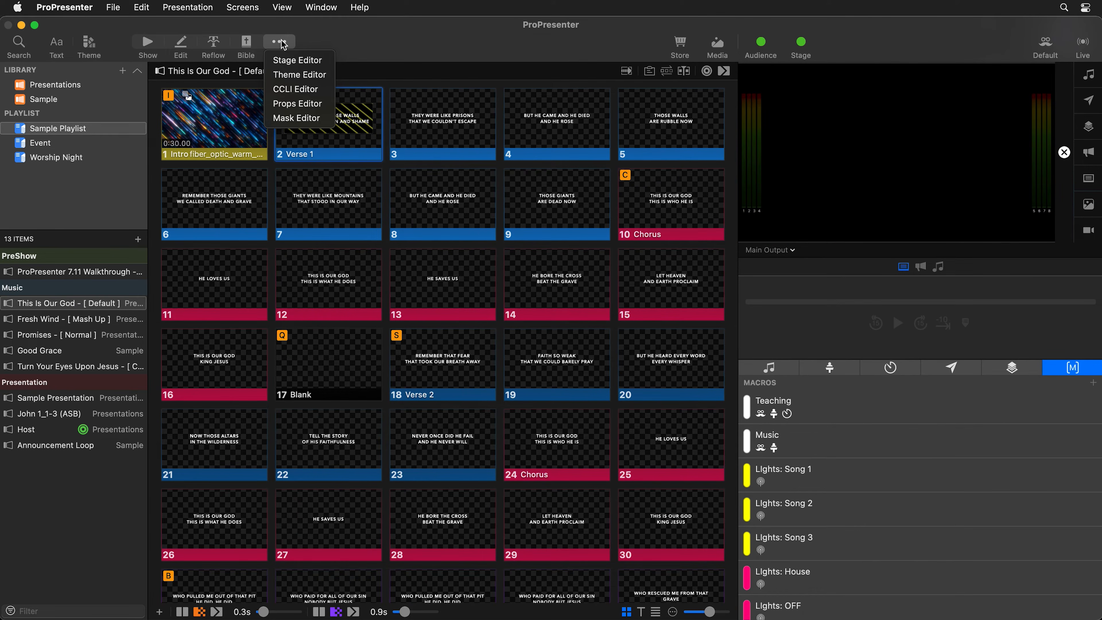
{"action": "left_click", "coordinate": [300, 73]}
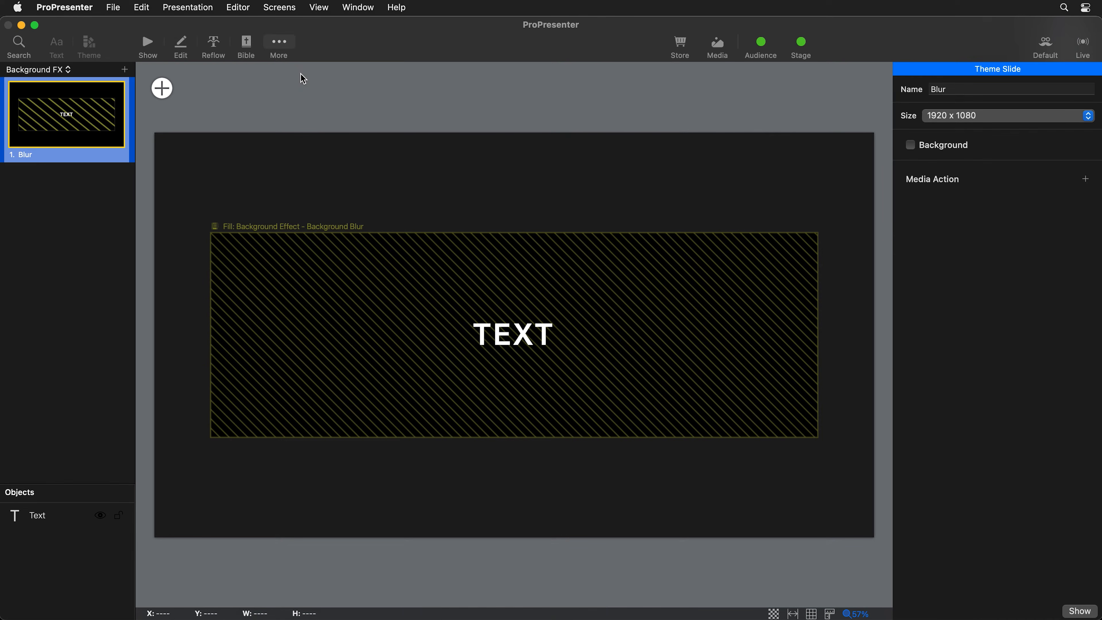
{"action": "left_click", "coordinate": [316, 252]}
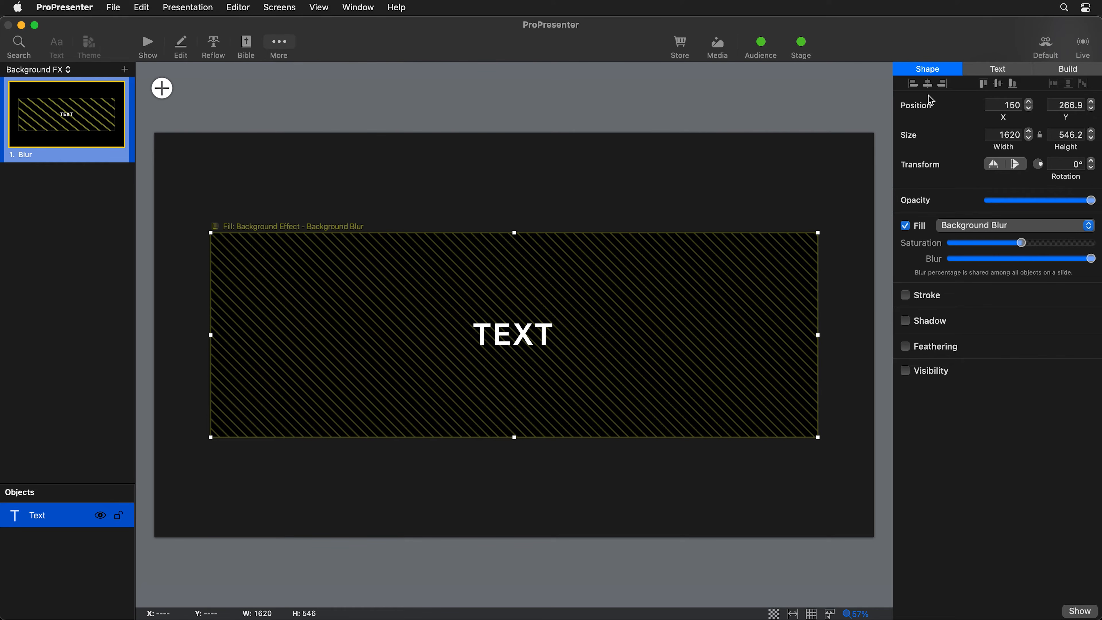
{"action": "left_click", "coordinate": [924, 352]}
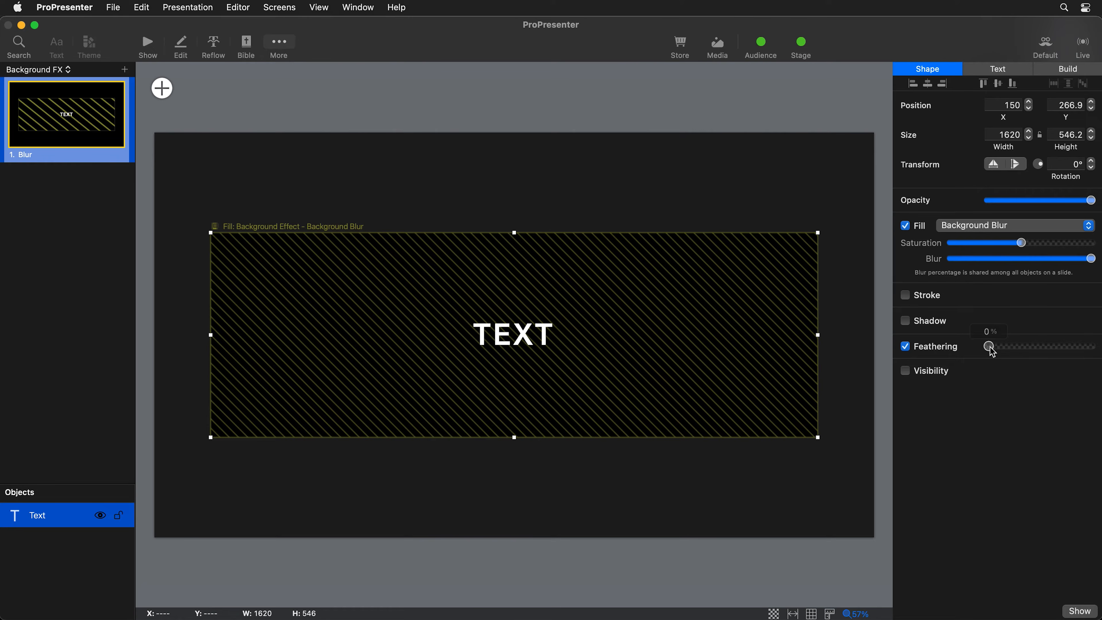
{"action": "left_click_drag", "start_coordinate": [990, 348], "coordinate": [1063, 349]}
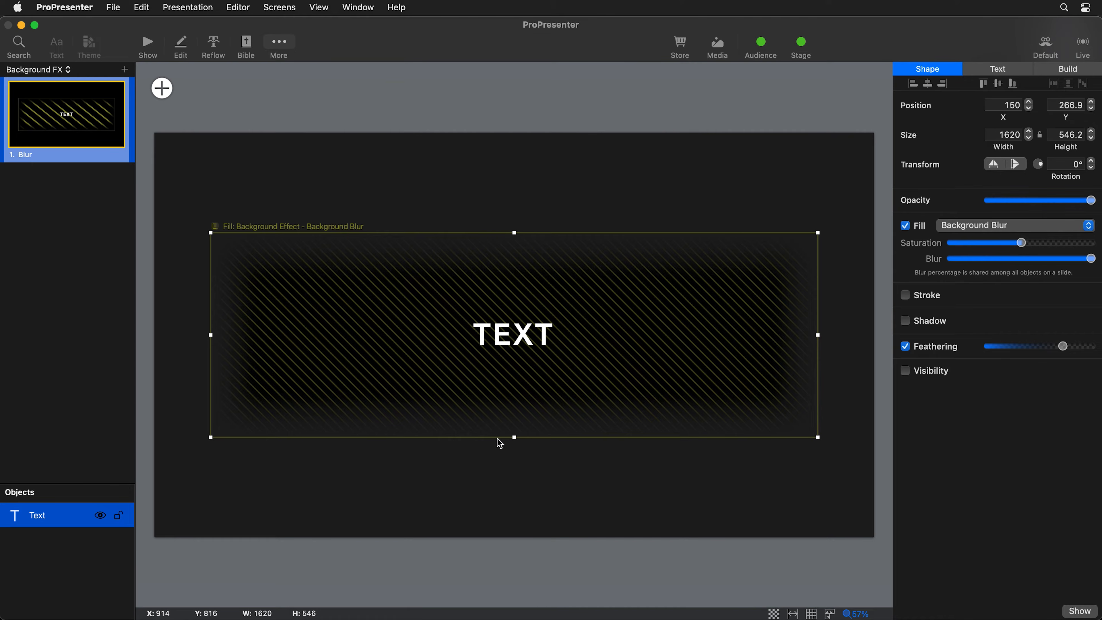
Step: Return to the This Is Our God presentation and apply the feathered Blur theme slide to slide 3
{"action": "left_click", "coordinate": [149, 46]}
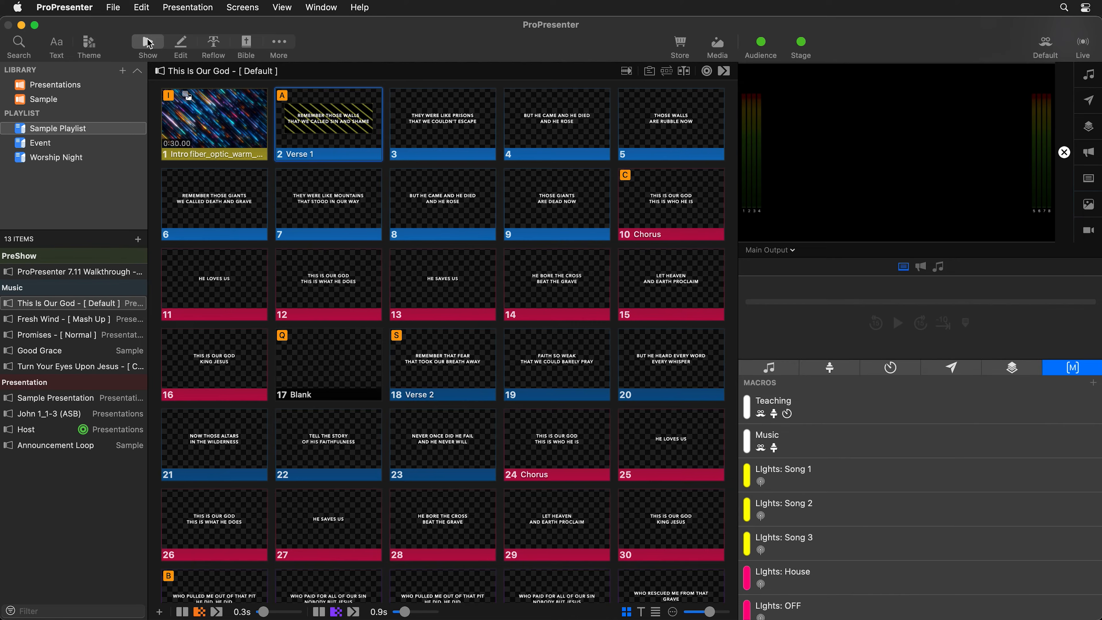
{"action": "left_click", "coordinate": [428, 137]}
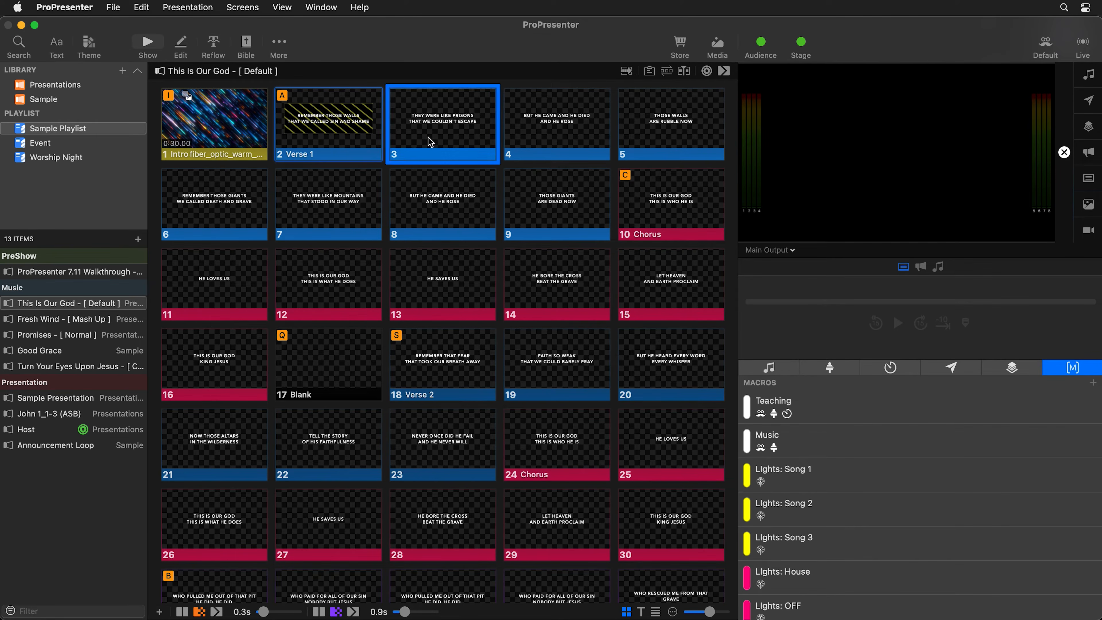
{"action": "left_click", "coordinate": [90, 45]}
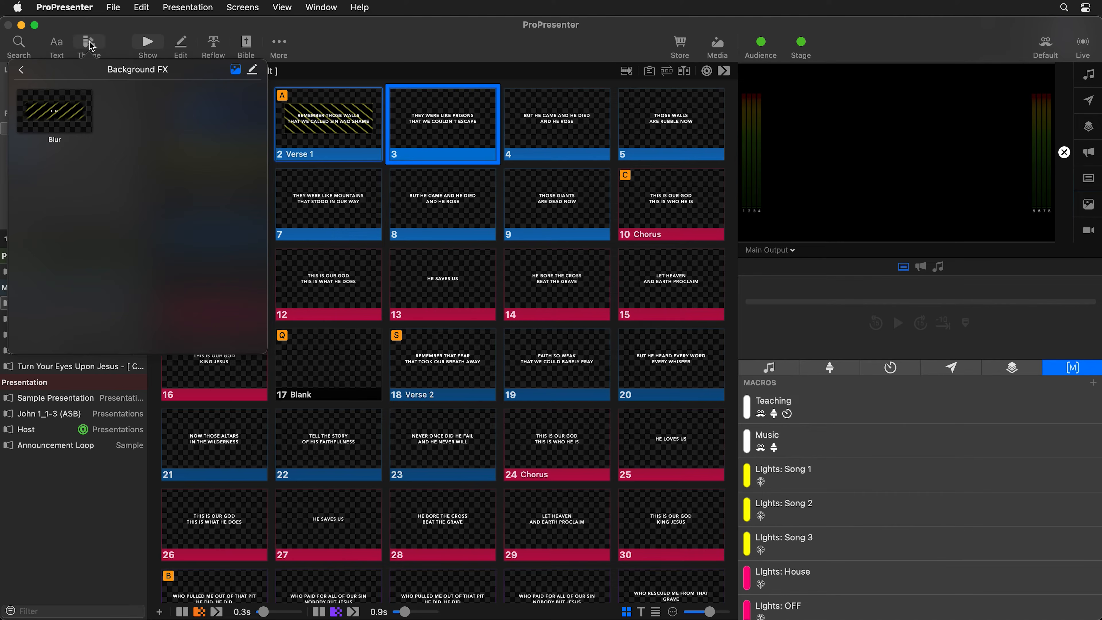
{"action": "left_click", "coordinate": [75, 121]}
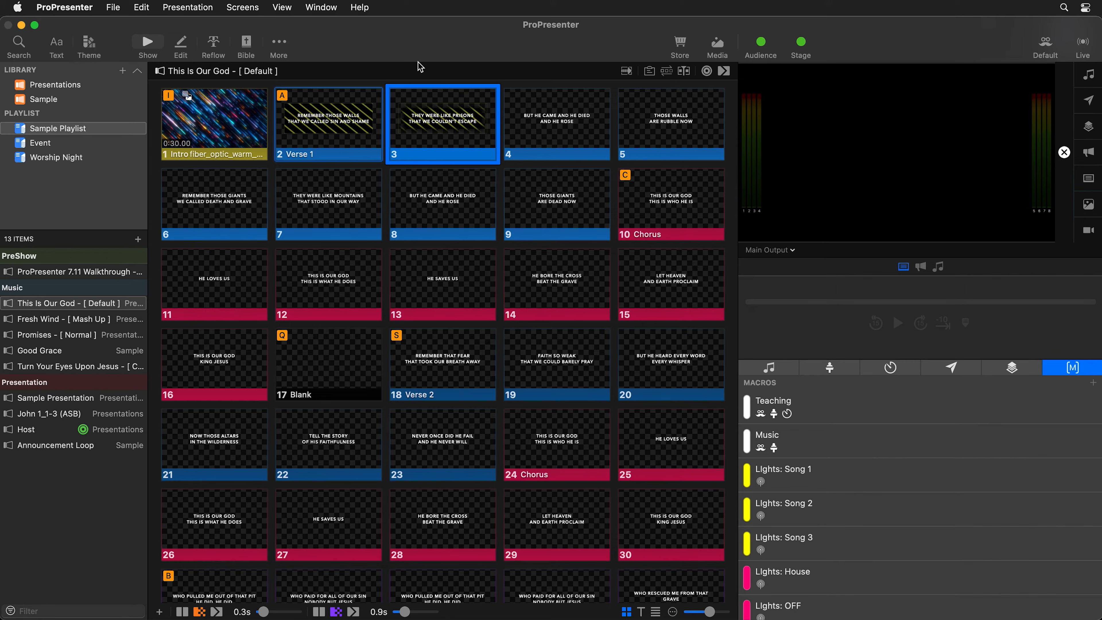
Step: Play the intro background video live, compare slide 4, Verse 1 and slide 3 over it, and clear the output
{"action": "left_click", "coordinate": [240, 121]}
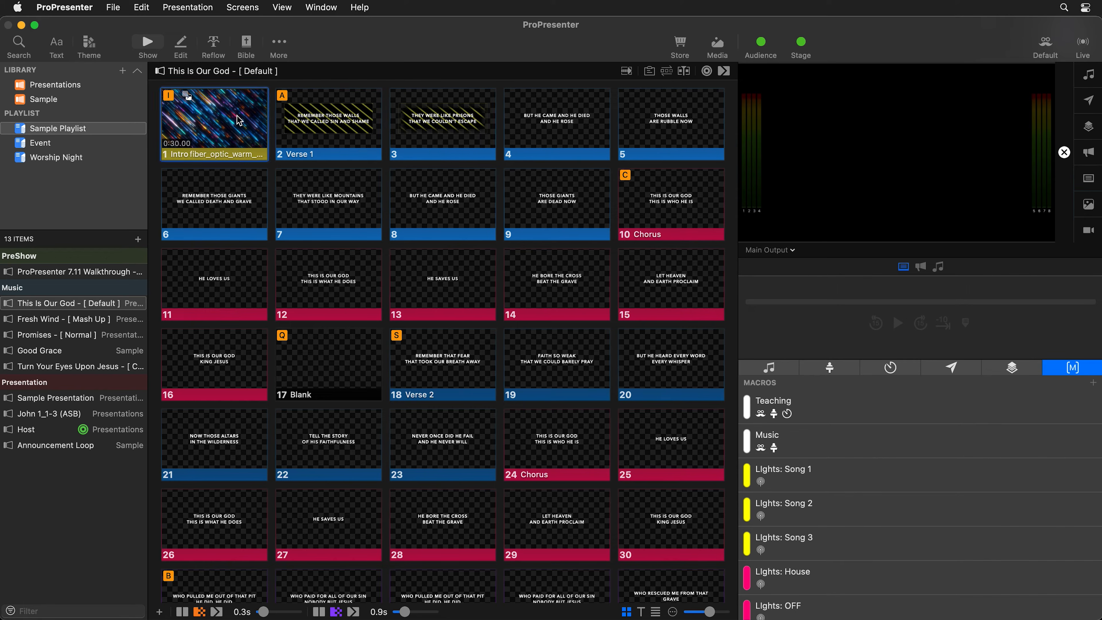
{"action": "left_click", "coordinate": [557, 116]}
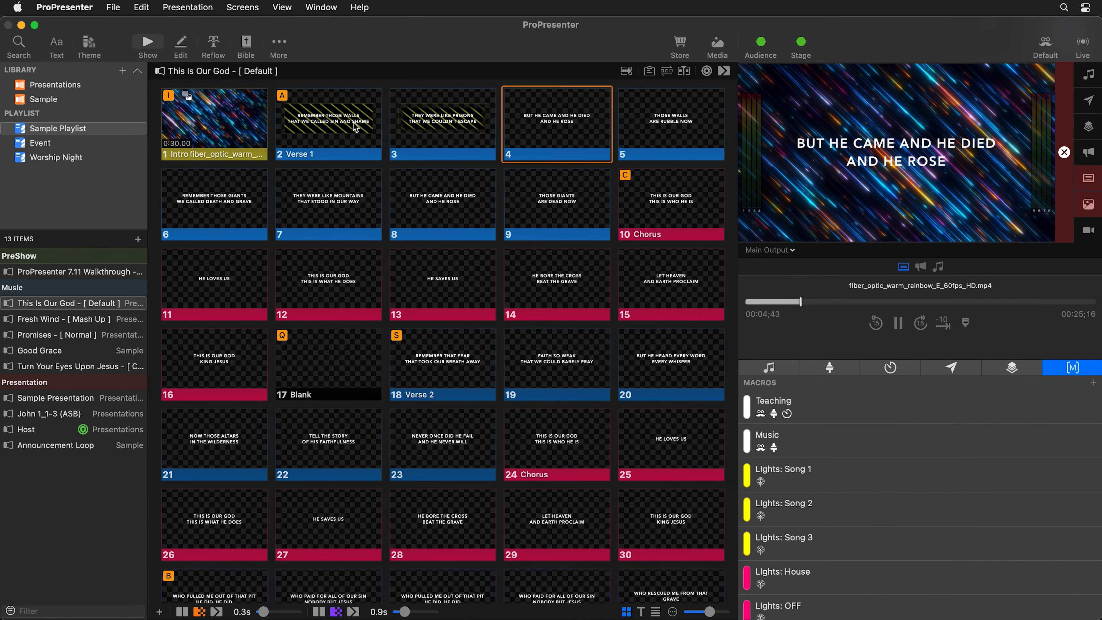
{"action": "key", "text": "a"}
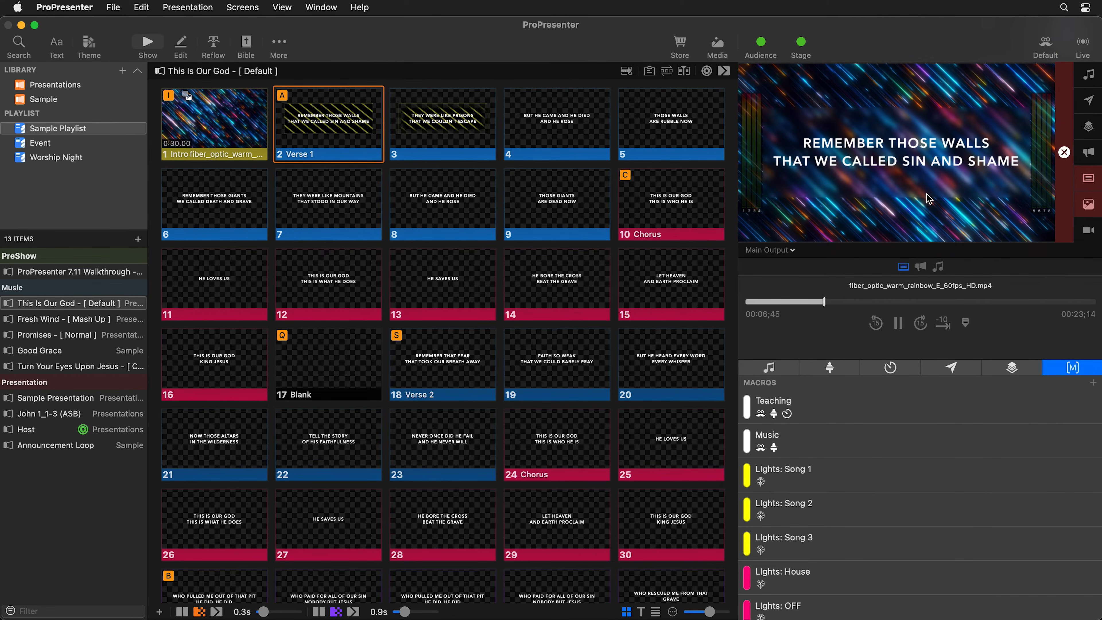
{"action": "left_click", "coordinate": [448, 118]}
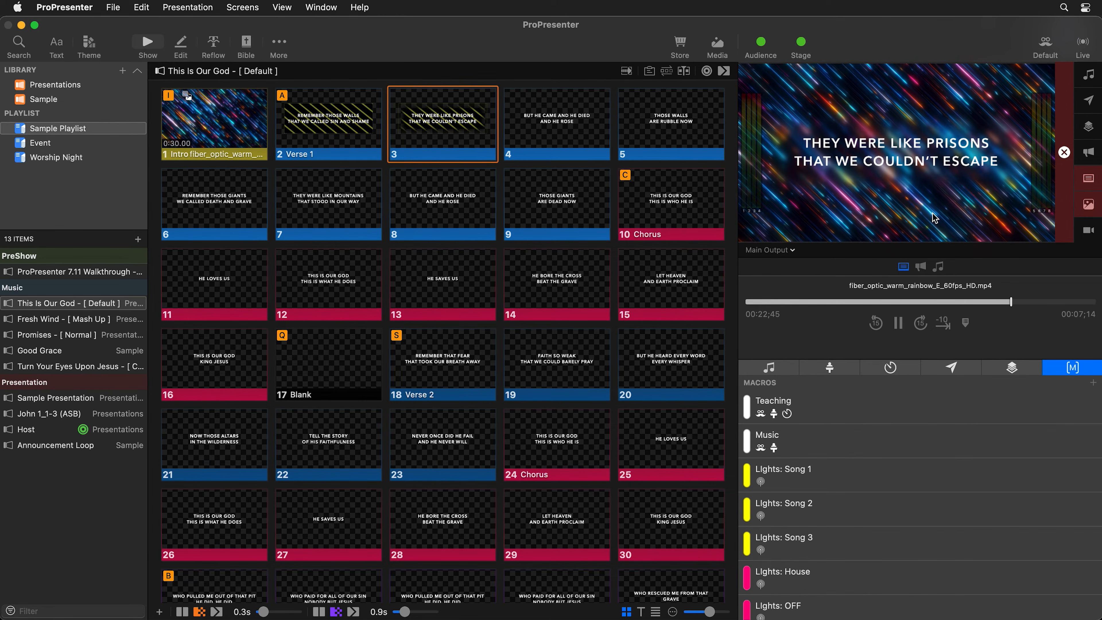
{"action": "left_click", "coordinate": [1066, 216]}
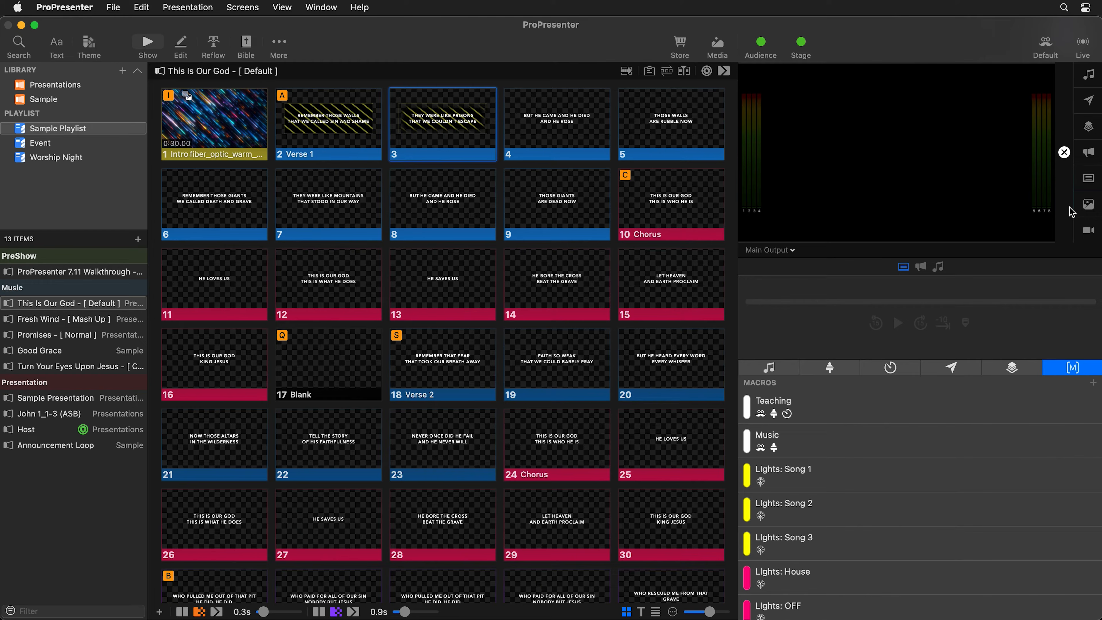
Step: Duplicate the Blur slide in the Background FX theme and name the copy Black & White
{"action": "left_click", "coordinate": [279, 43]}
{"action": "left_click", "coordinate": [296, 76]}
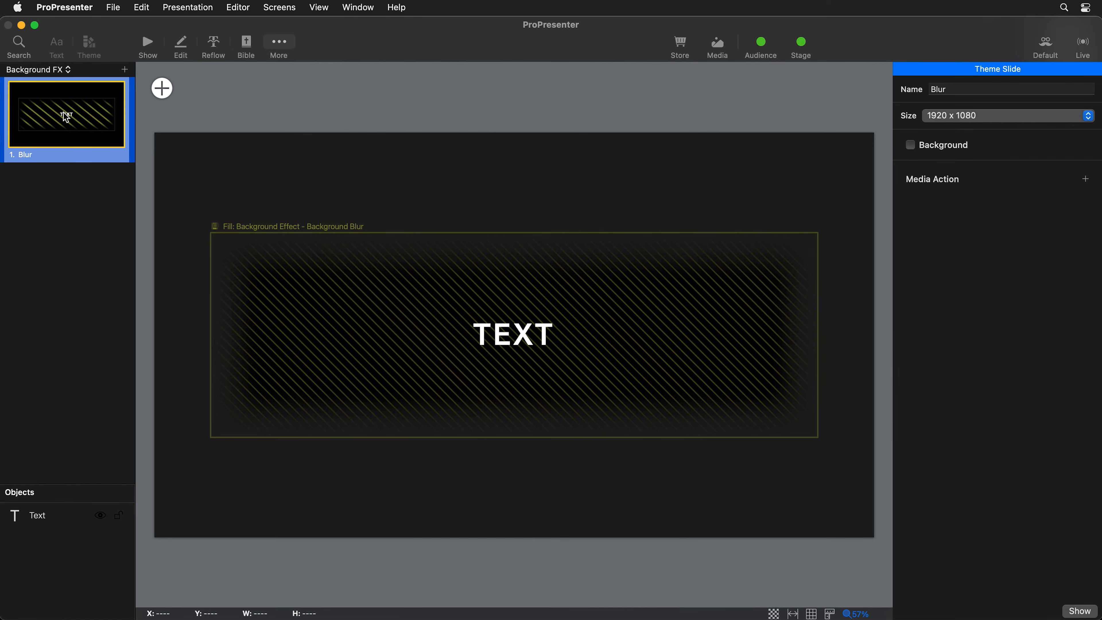
{"action": "right_click", "coordinate": [63, 113]}
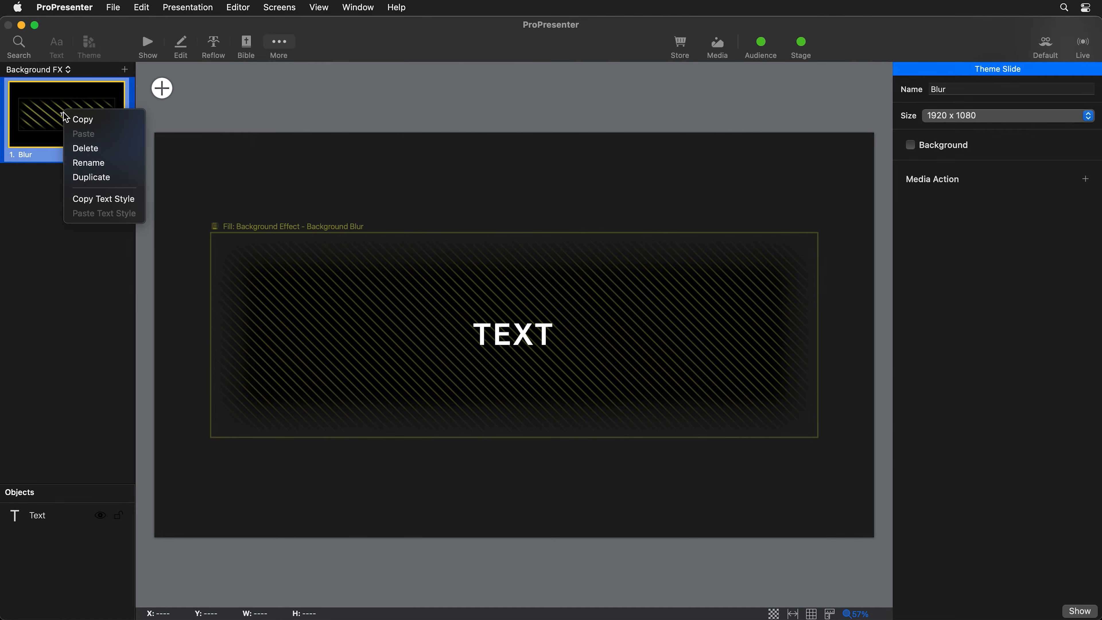
{"action": "left_click", "coordinate": [97, 178]}
{"action": "left_click", "coordinate": [74, 211]}
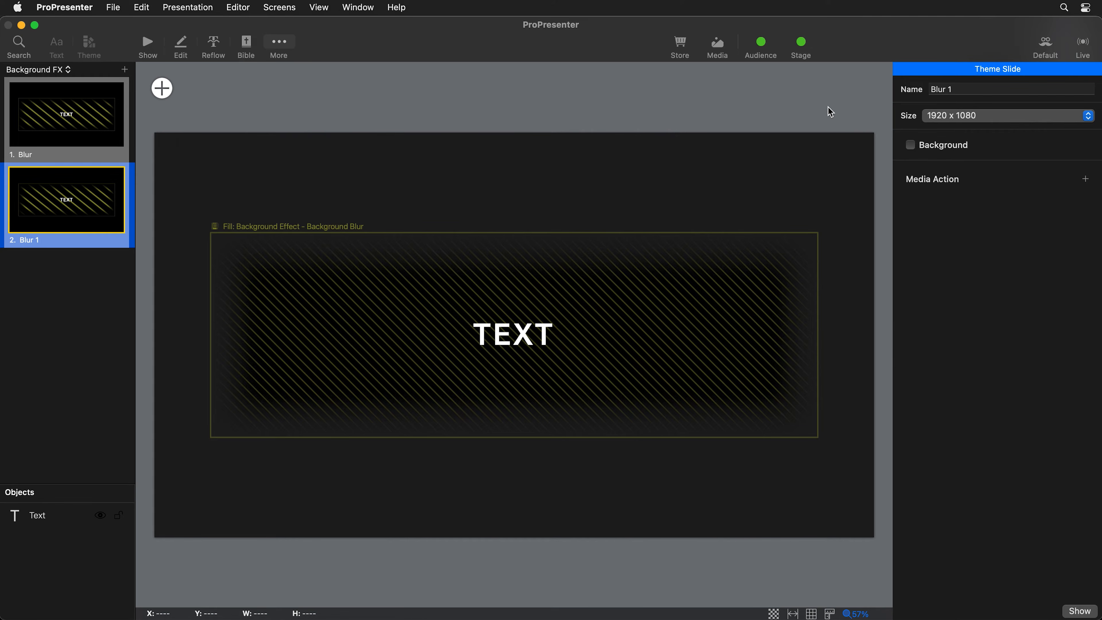
{"action": "left_click", "coordinate": [969, 90]}
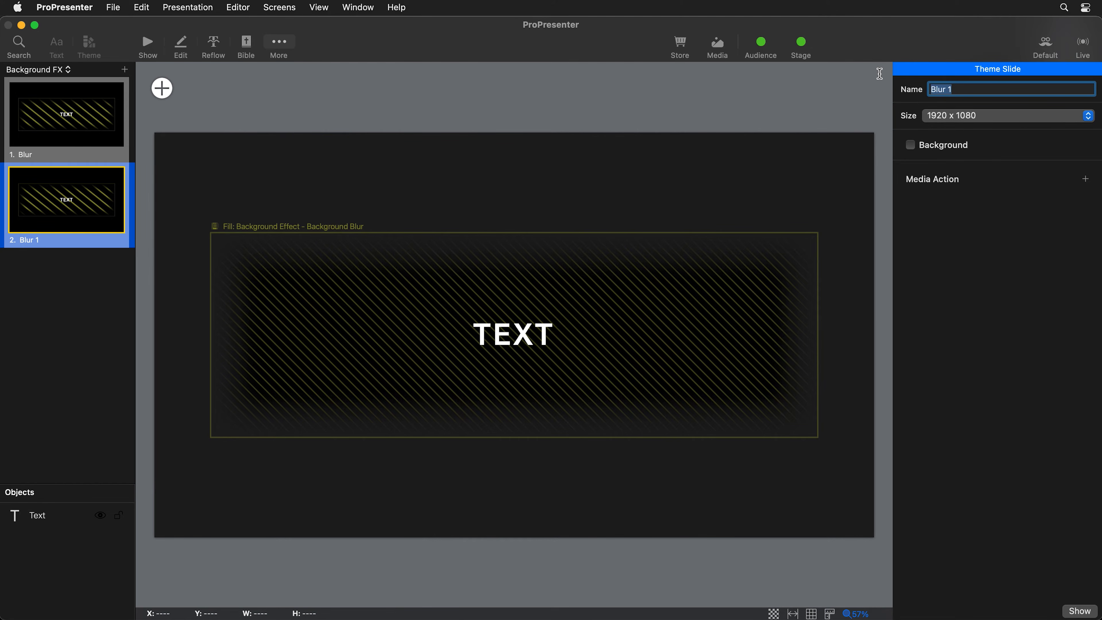
{"action": "type", "text": "B"}
{"action": "key", "text": "Return"}
Step: Turn off the fill and feathering of the text box on the Black & White theme slide
{"action": "left_click", "coordinate": [621, 276]}
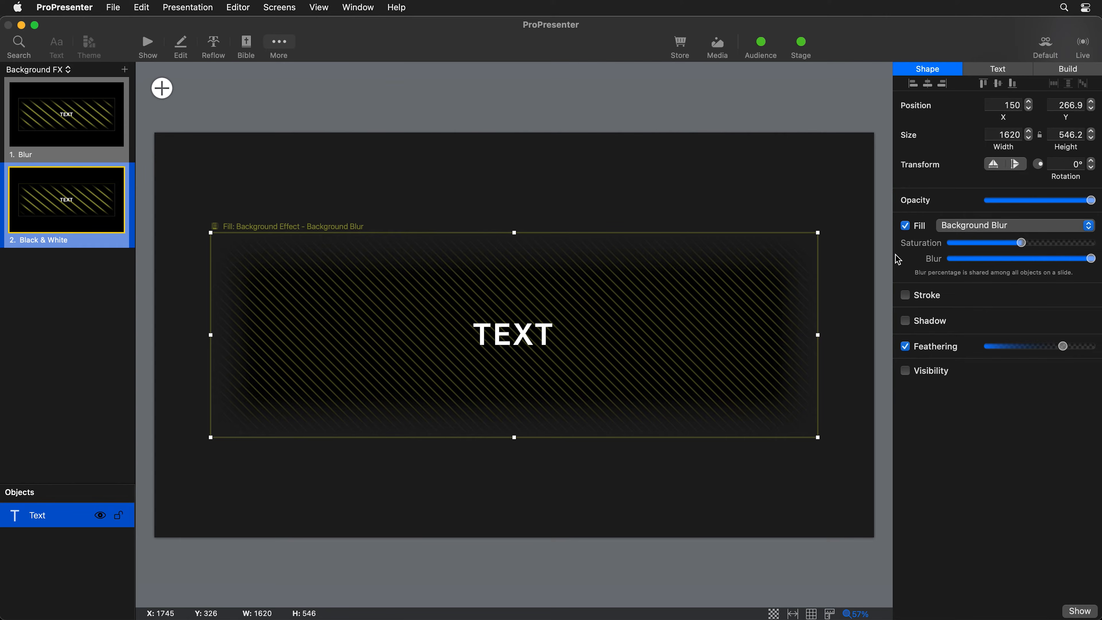
{"action": "left_click", "coordinate": [906, 227]}
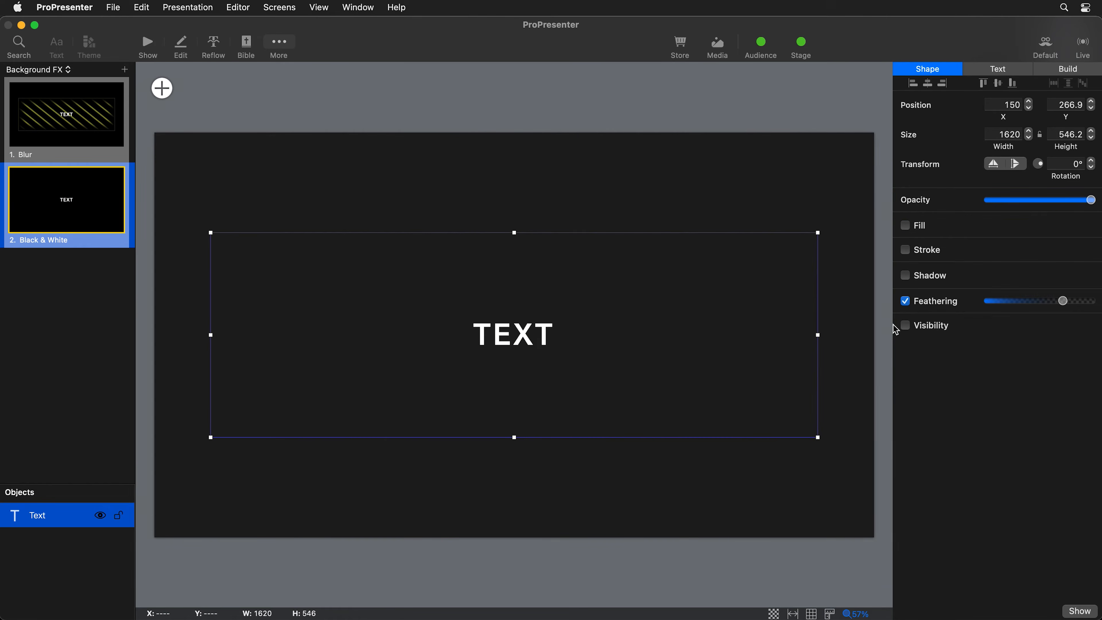
{"action": "left_click", "coordinate": [906, 301]}
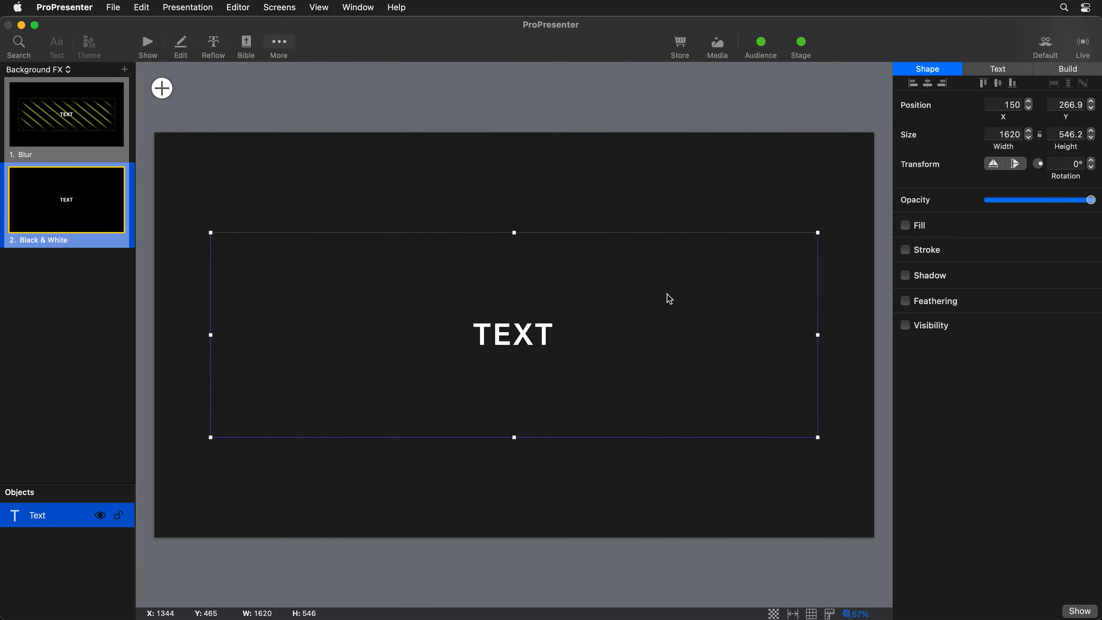
Step: Add a rectangle shape to the Black & White slide and rotate it 45°
{"action": "left_click", "coordinate": [168, 90]}
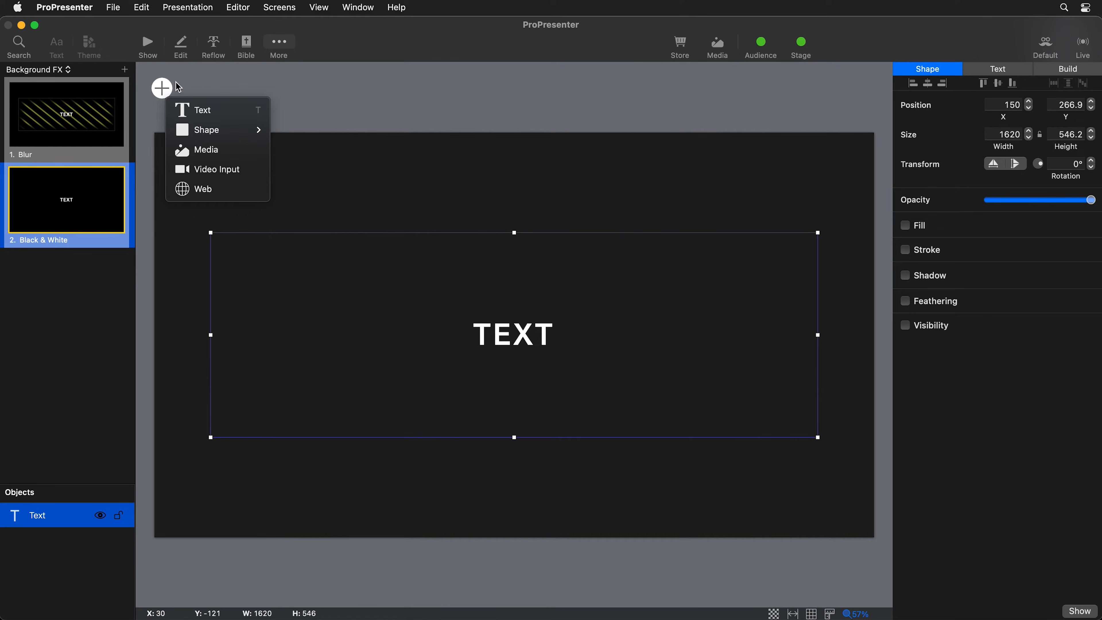
{"action": "mouse_move", "coordinate": [230, 130]}
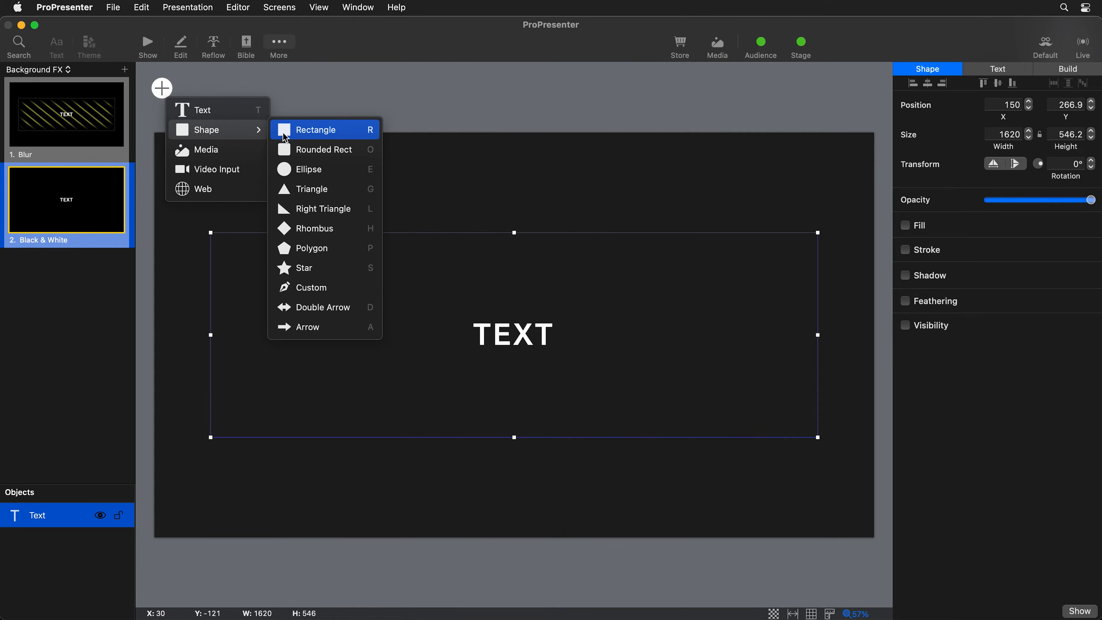
{"action": "left_click", "coordinate": [301, 137]}
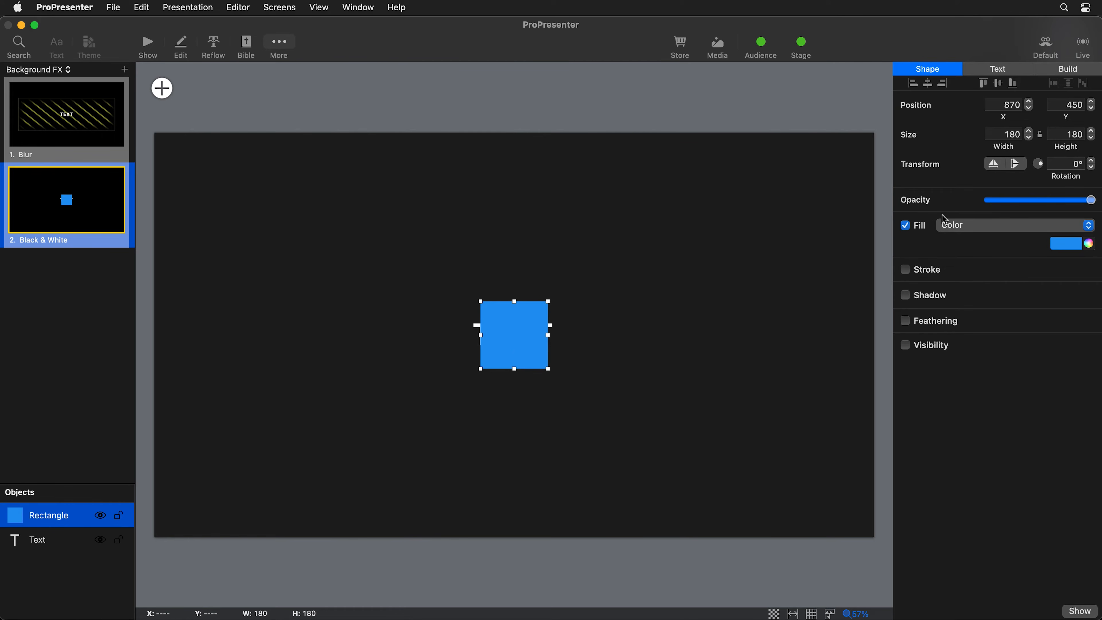
{"action": "left_click", "coordinate": [1064, 166]}
{"action": "type", "text": "45"}
{"action": "key", "text": "Return"}
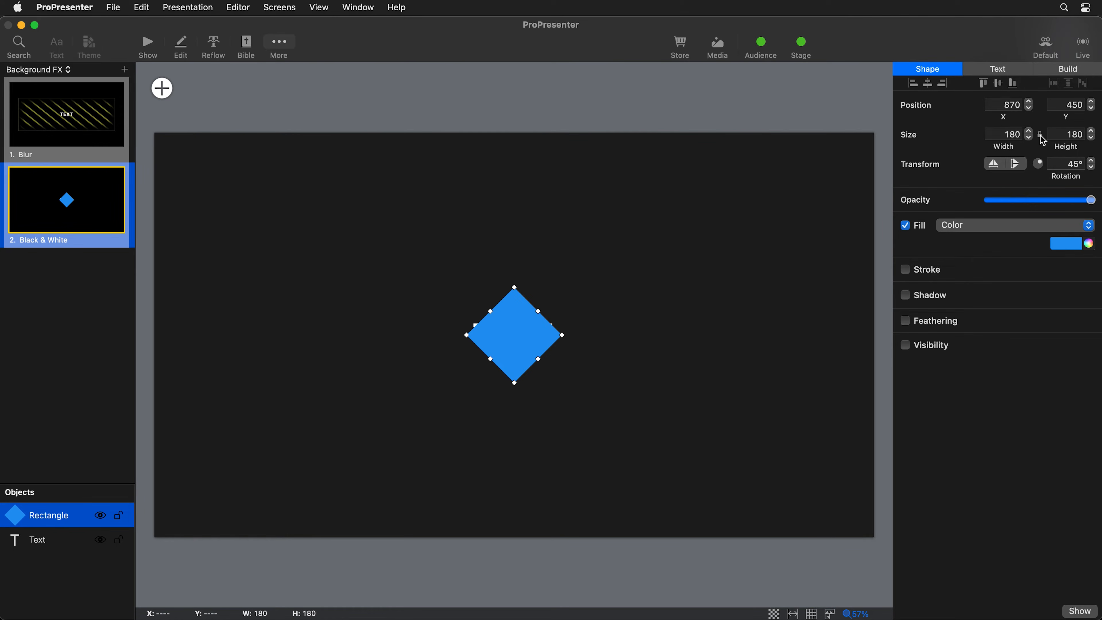
Step: Resize the rotated rectangle proportionally to 800 by 800 and center it on the slide
{"action": "left_click", "coordinate": [996, 134]}
{"action": "type", "text": "800"}
{"action": "key", "text": "Return"}
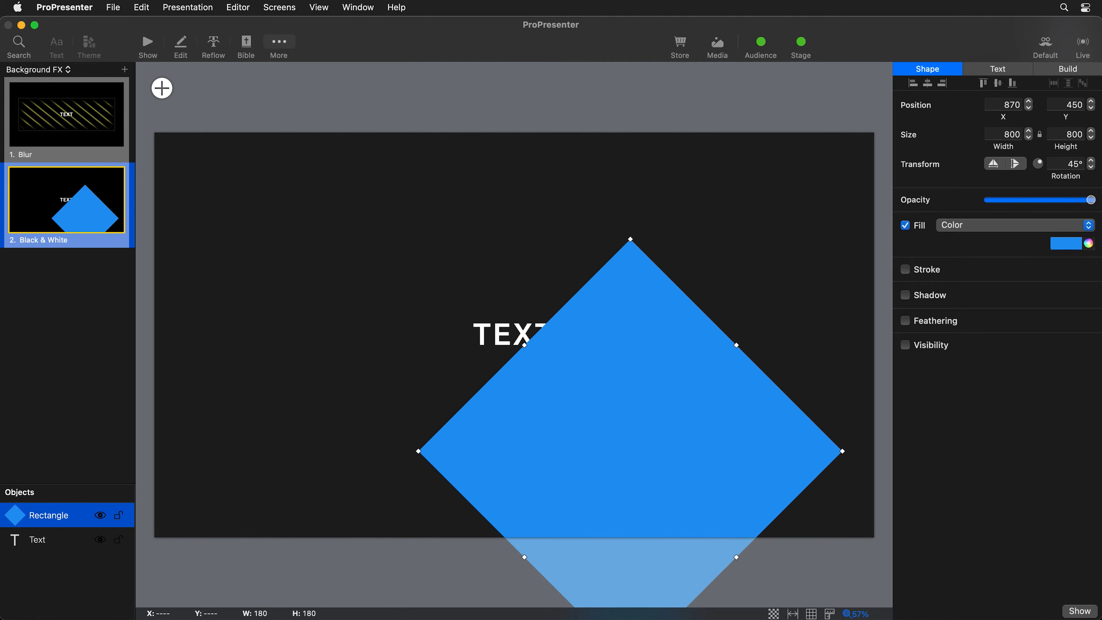
{"action": "left_click_drag", "start_coordinate": [656, 438], "coordinate": [524, 350]}
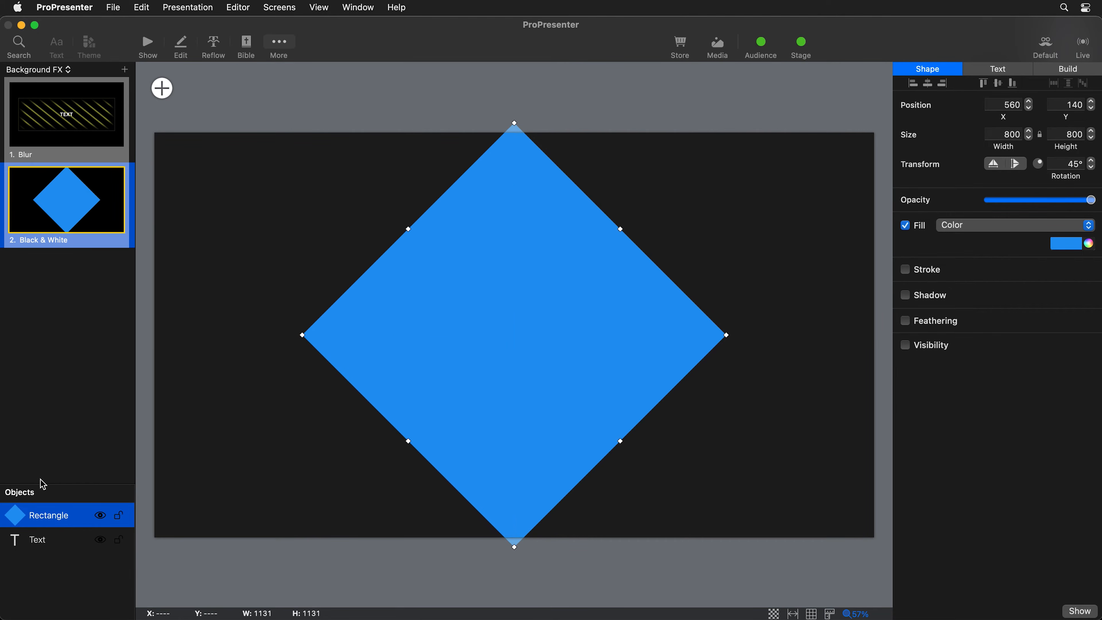
Step: Move the rectangle behind the text and fill it with Background Blur, with both blur and saturation at their minimum
{"action": "left_click_drag", "start_coordinate": [59, 520], "coordinate": [54, 555]}
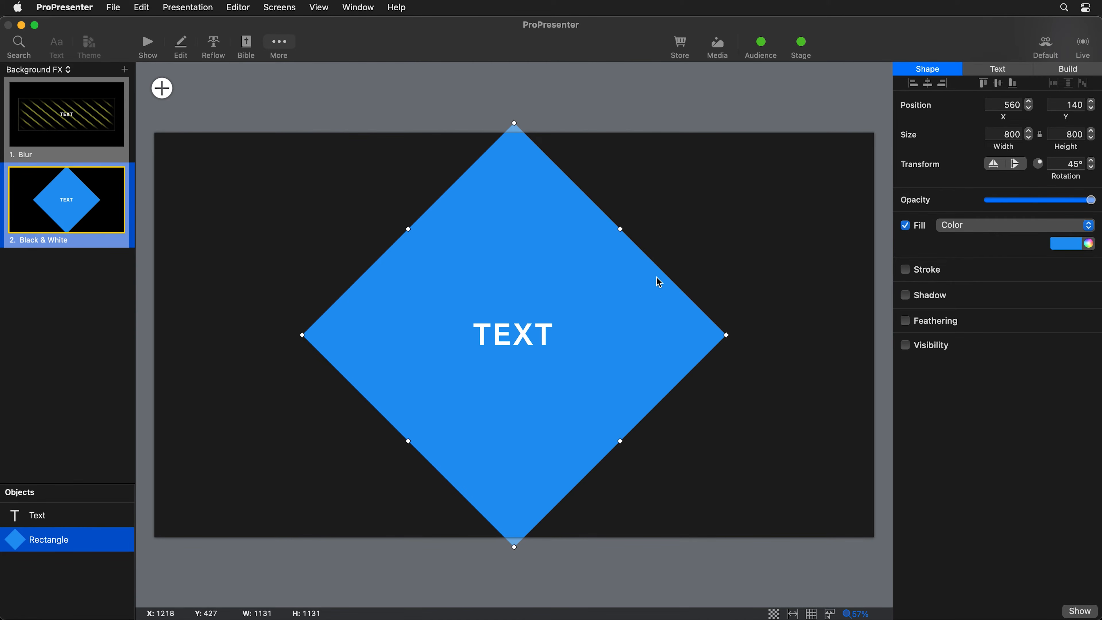
{"action": "left_click", "coordinate": [965, 225]}
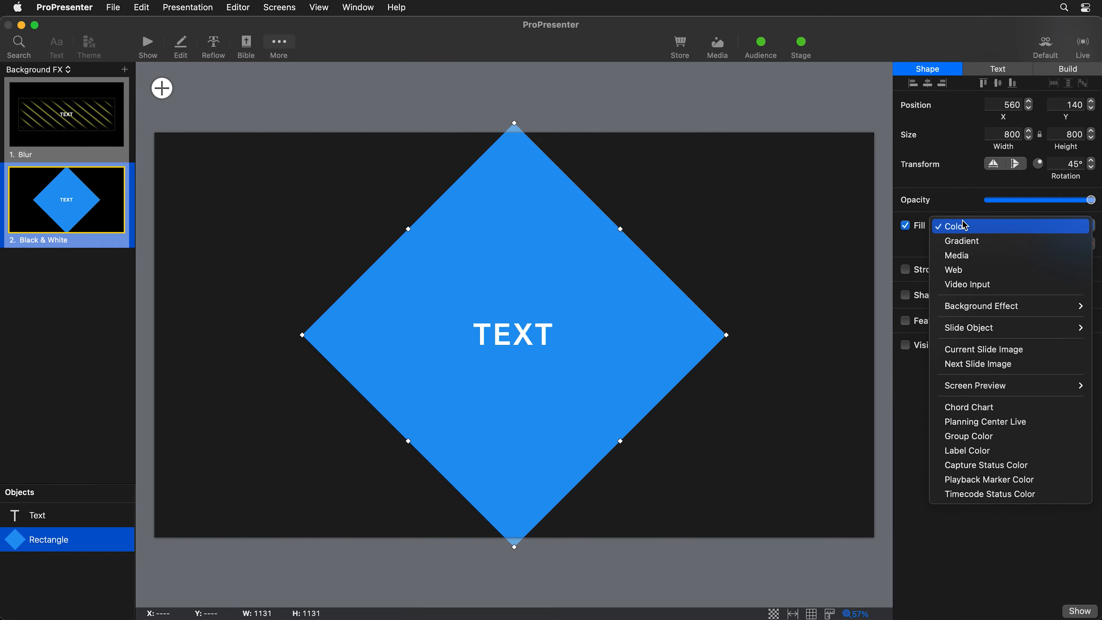
{"action": "mouse_move", "coordinate": [972, 306]}
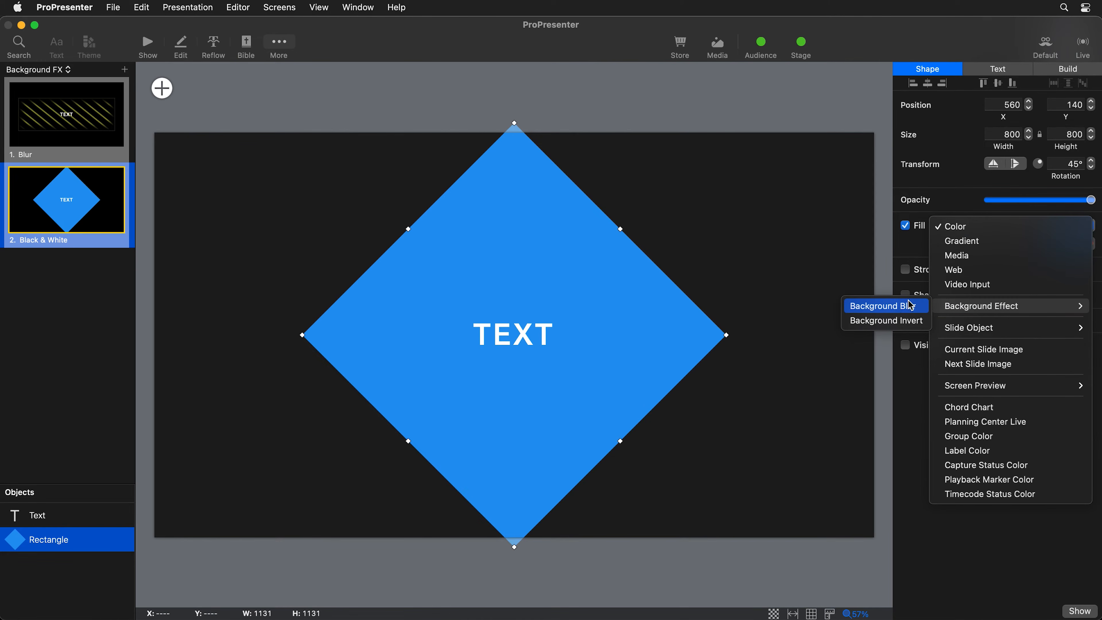
{"action": "left_click", "coordinate": [899, 307]}
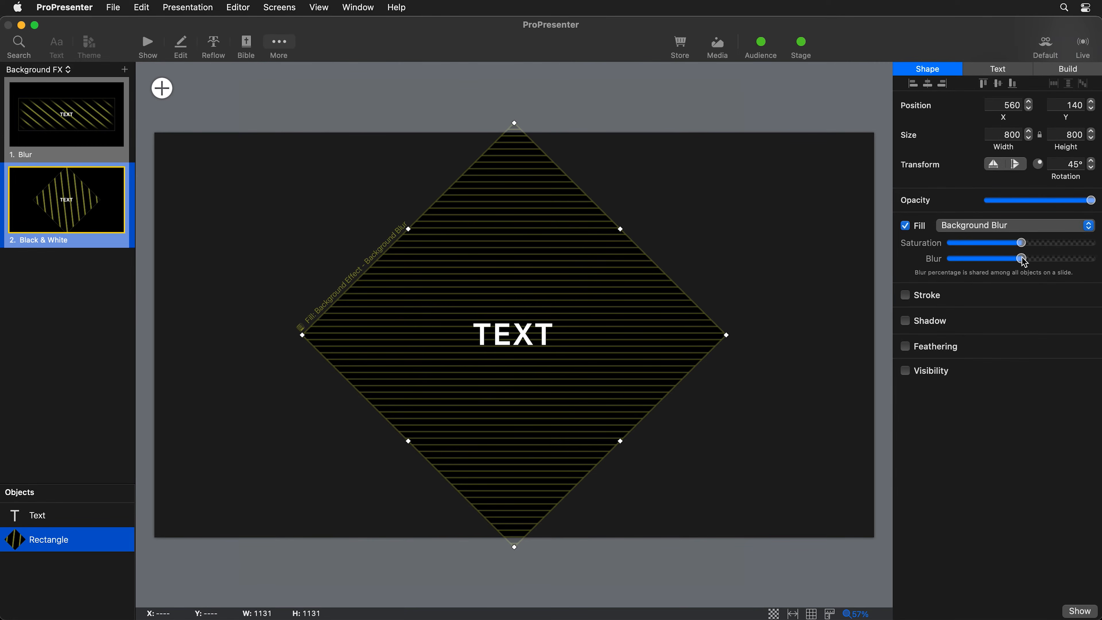
{"action": "left_click_drag", "start_coordinate": [1022, 260], "coordinate": [886, 266]}
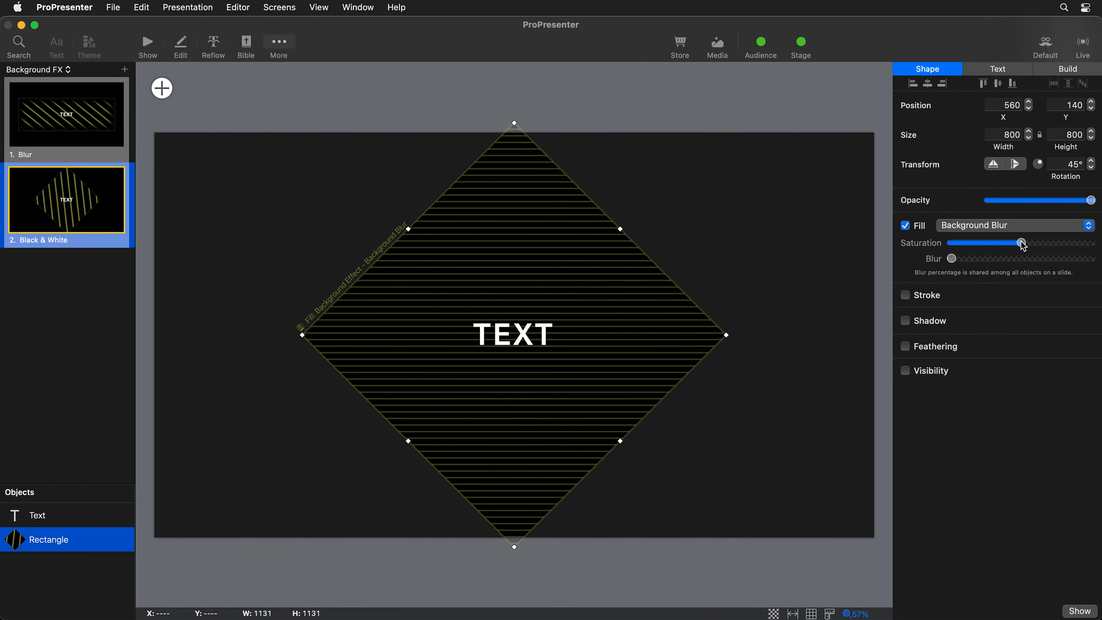
{"action": "left_click_drag", "start_coordinate": [1020, 241], "coordinate": [912, 251]}
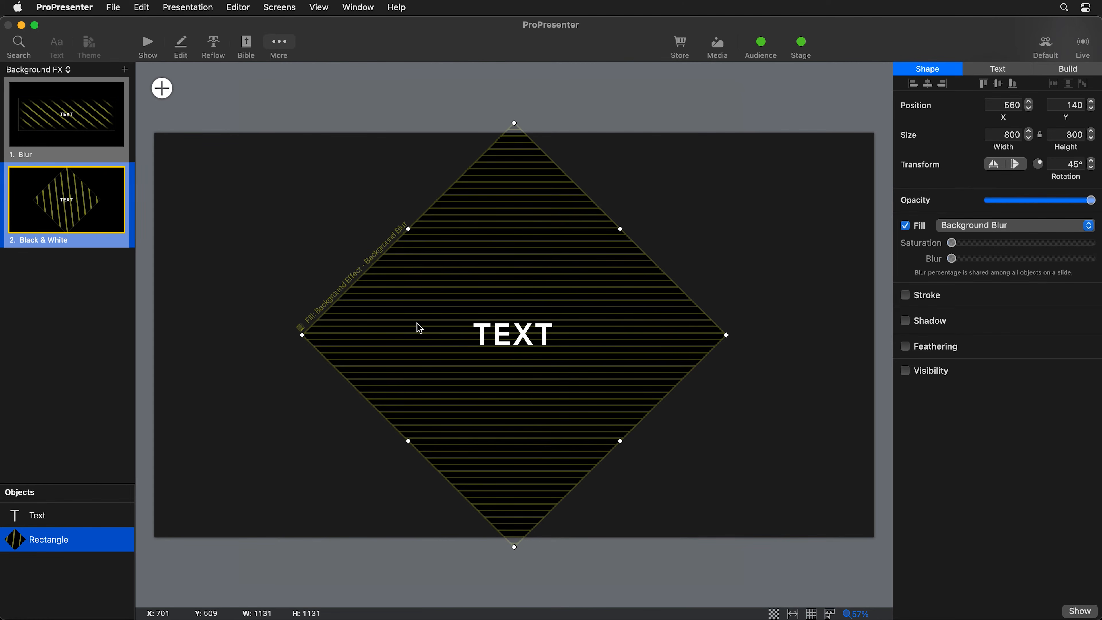
Step: Duplicate the Black & White theme slide and rename the copy Invert
{"action": "right_click", "coordinate": [37, 211]}
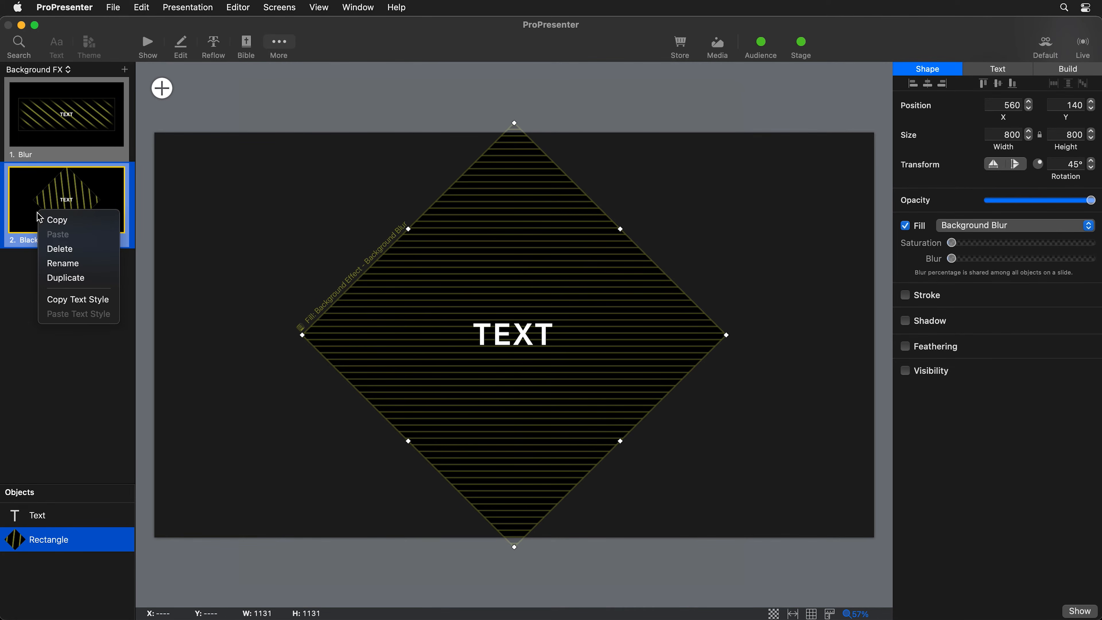
{"action": "left_click", "coordinate": [64, 278]}
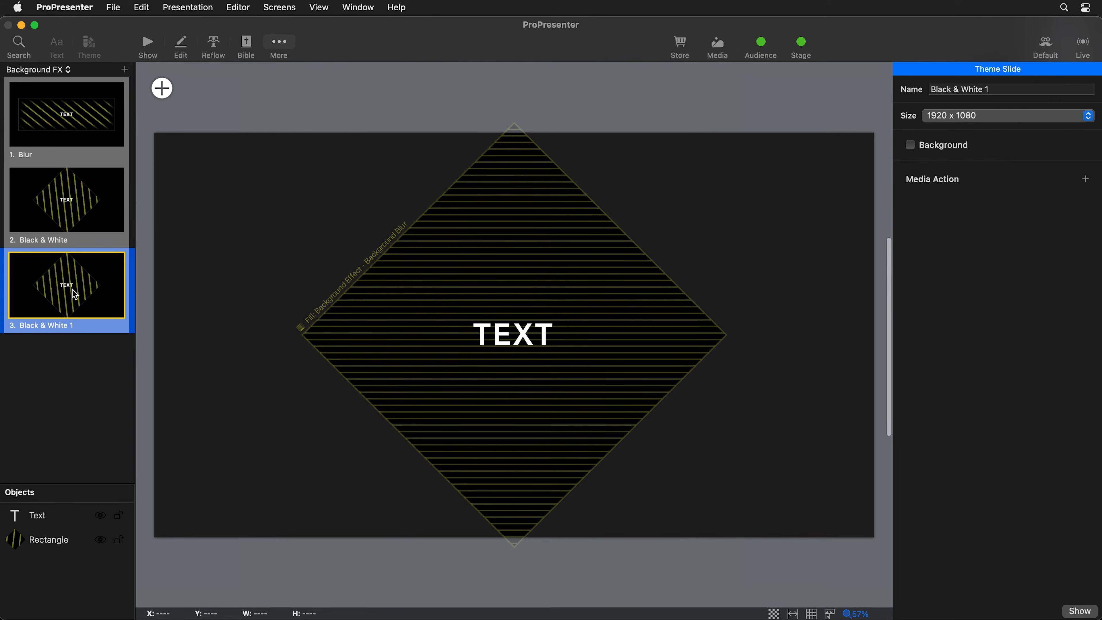
{"action": "left_click", "coordinate": [1008, 89]}
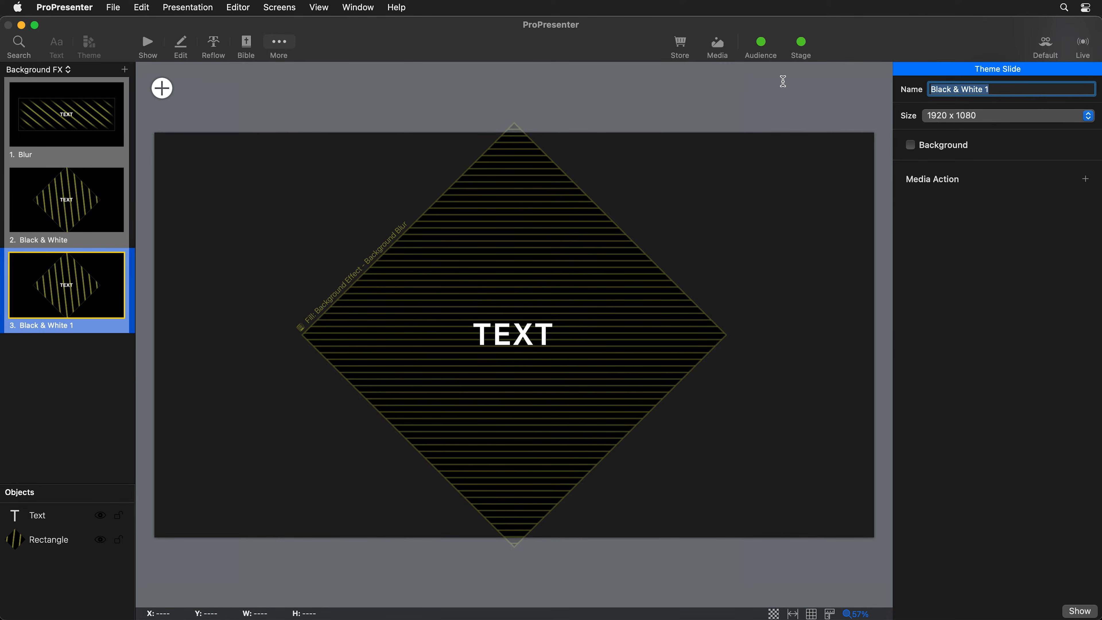
{"action": "key", "text": "BackSpace"}
{"action": "type", "text": "Invert"}
{"action": "key", "text": "Return"}
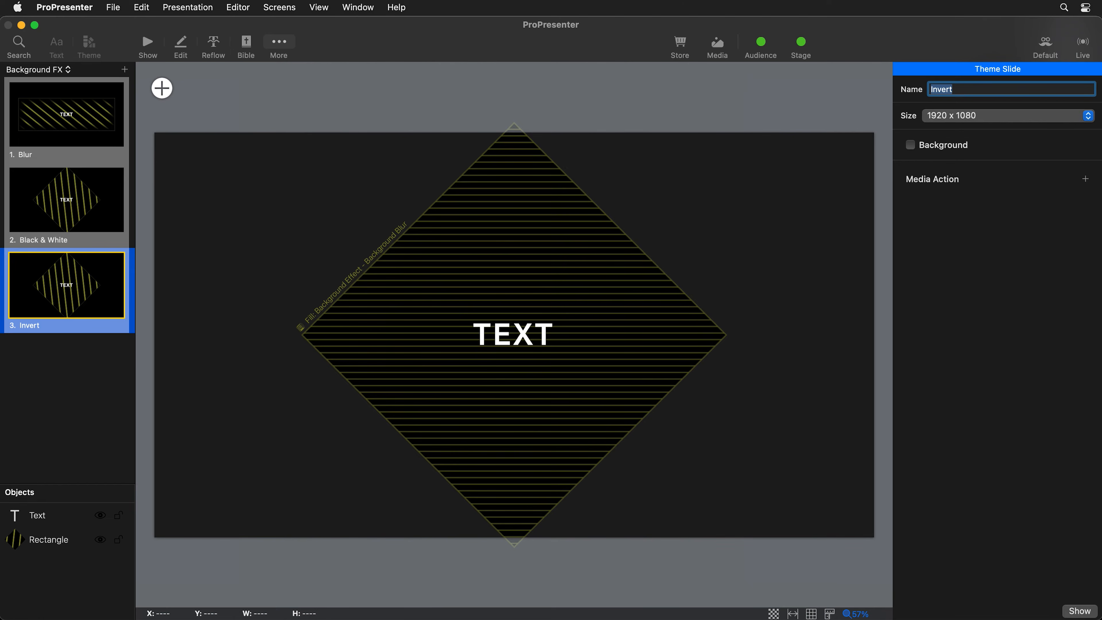
Step: Change the fill of the rotated rectangle on the Invert slide to the Background Invert effect
{"action": "left_click", "coordinate": [522, 238]}
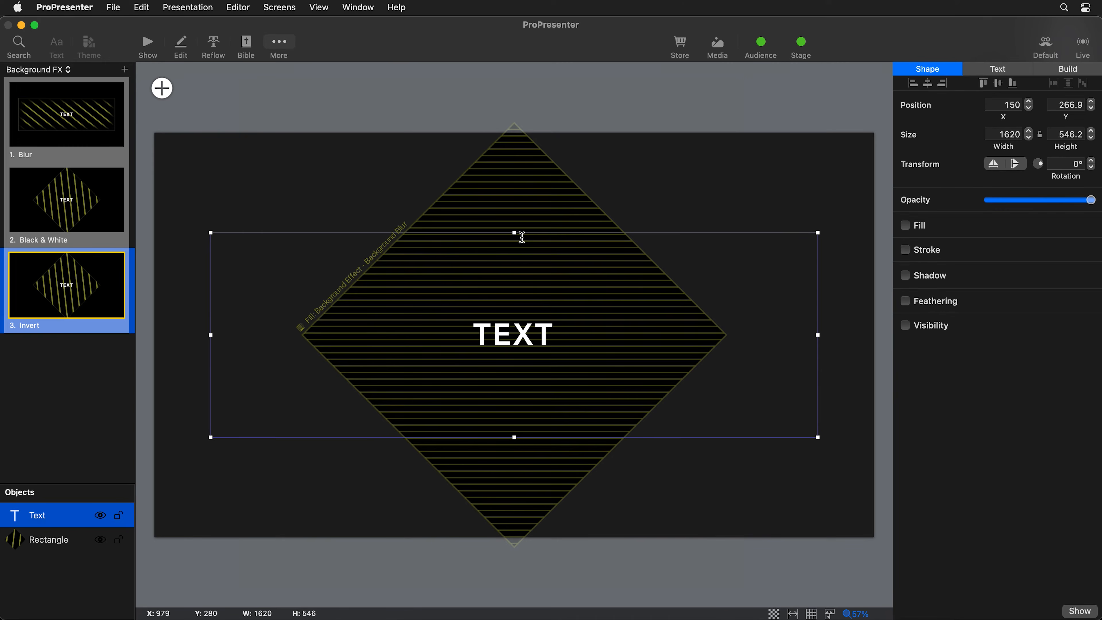
{"action": "left_click", "coordinate": [541, 184]}
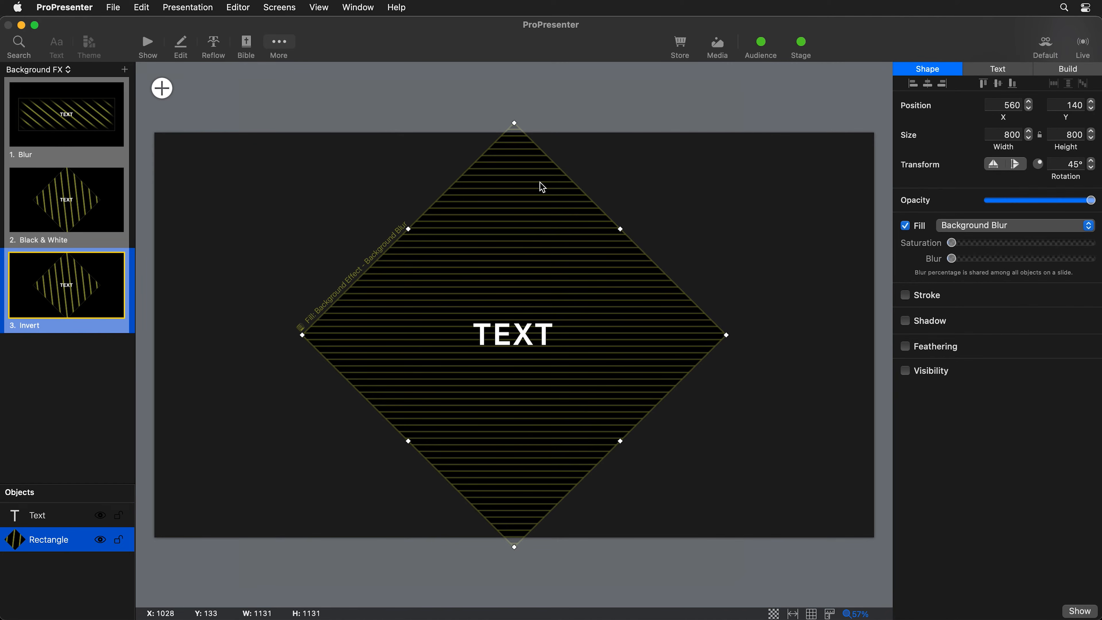
{"action": "left_click", "coordinate": [986, 230]}
{"action": "mouse_move", "coordinate": [974, 307]}
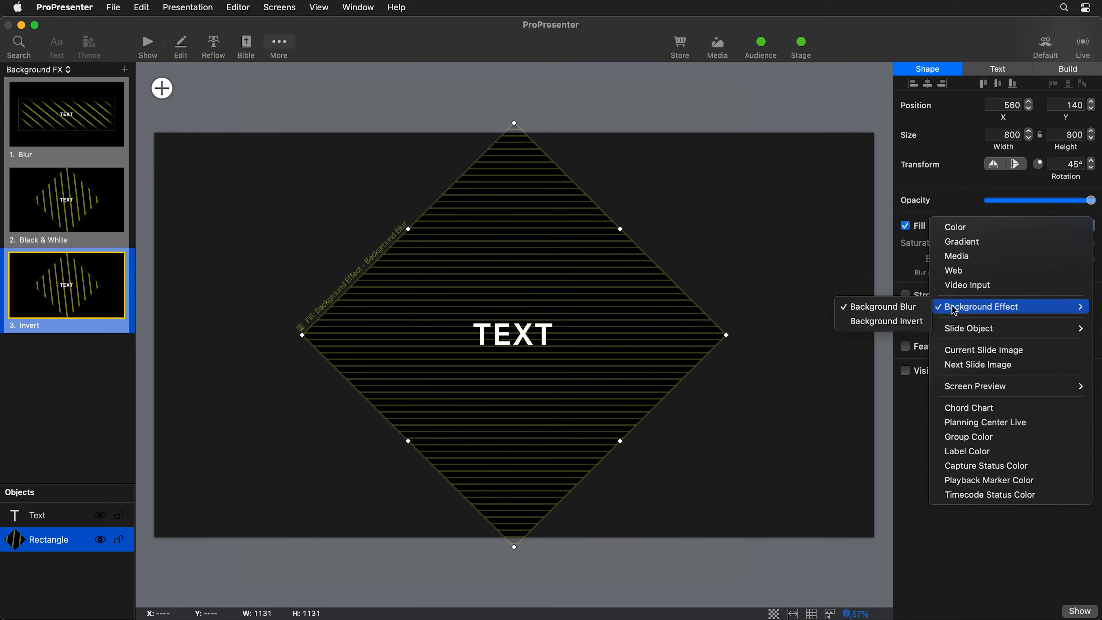
{"action": "left_click", "coordinate": [909, 323]}
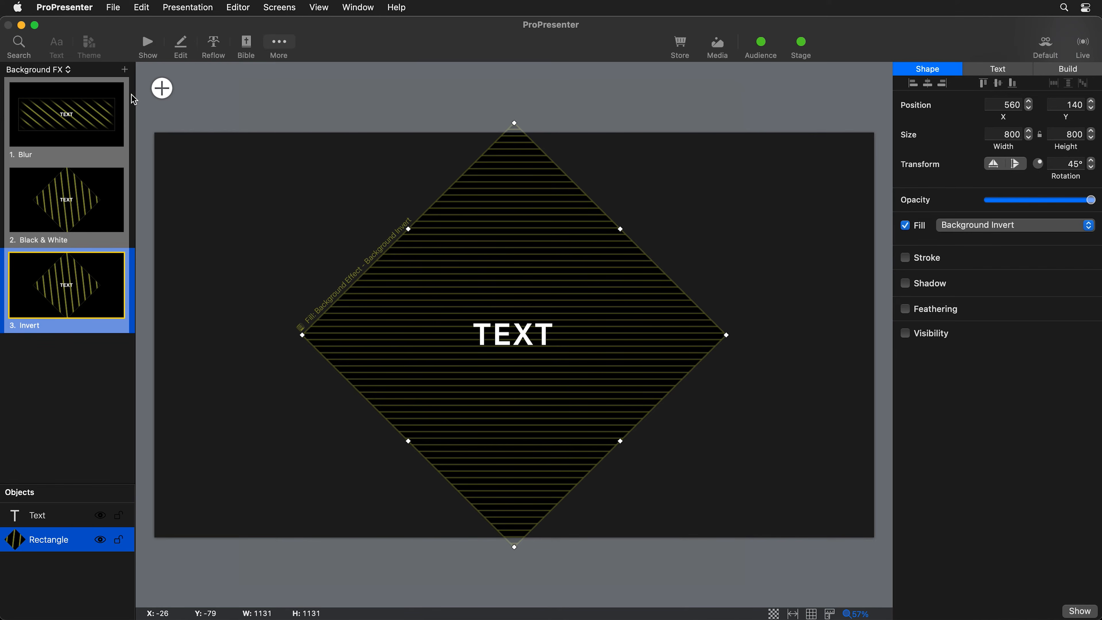
Step: Return to the show view and apply the Black & White slide of the Background FX theme to lyric slide 4
{"action": "left_click", "coordinate": [147, 43]}
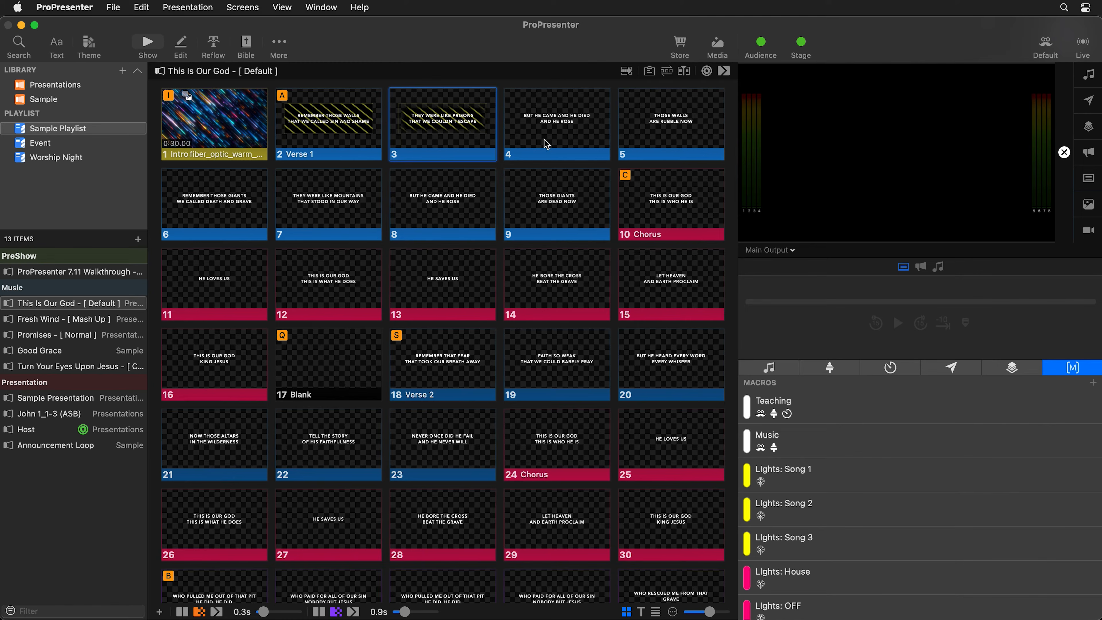
{"action": "right_click", "coordinate": [533, 128]}
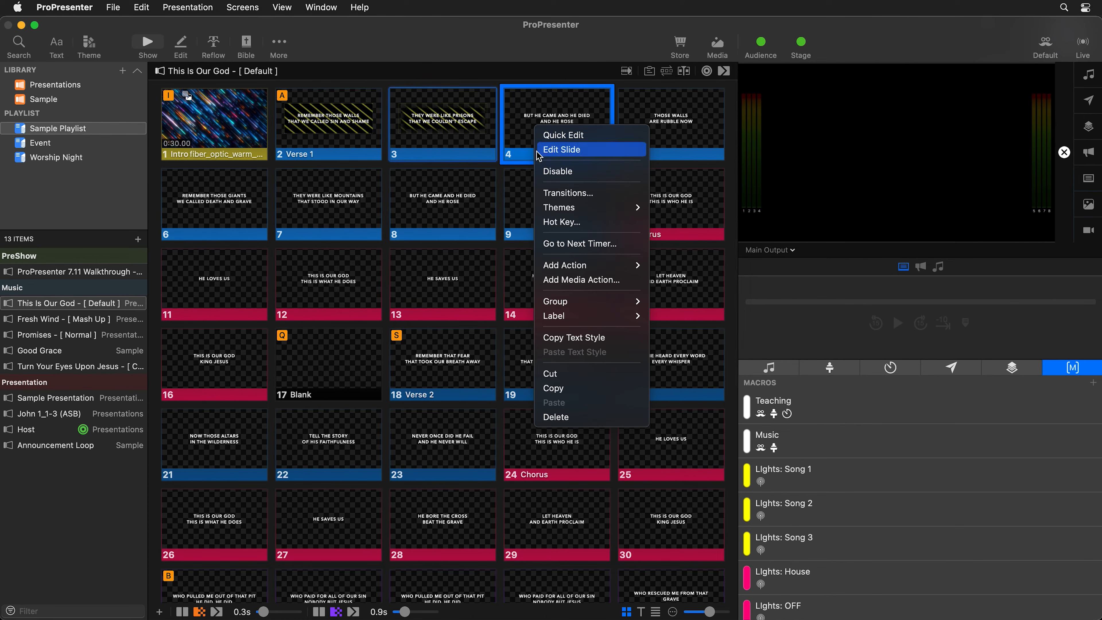
{"action": "mouse_move", "coordinate": [571, 211]}
{"action": "mouse_move", "coordinate": [794, 40]}
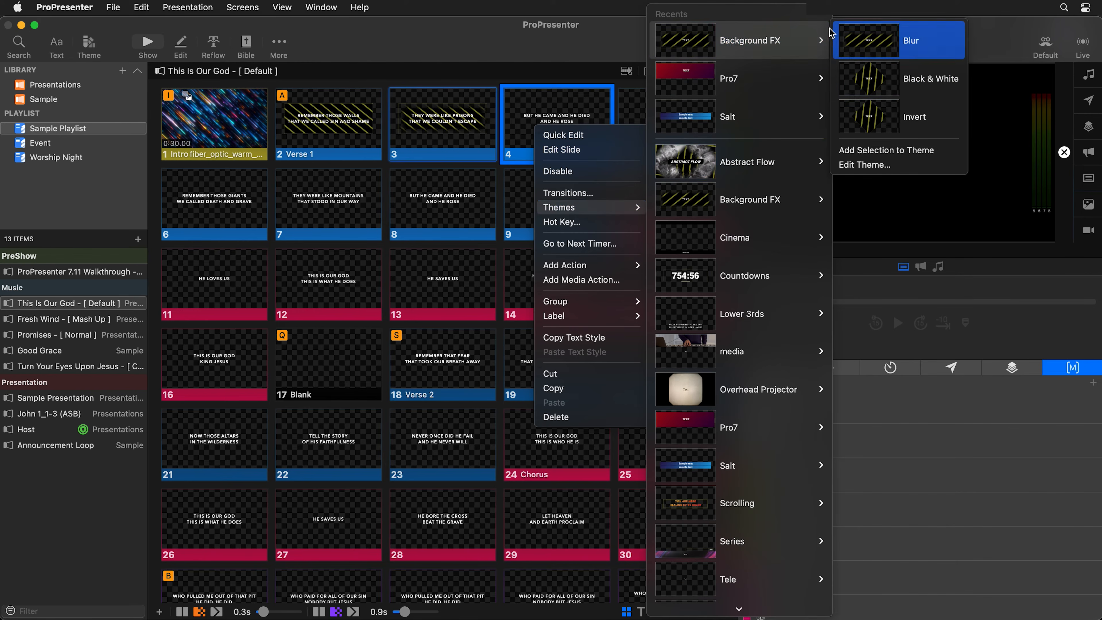
{"action": "left_click", "coordinate": [915, 87]}
Step: Apply the Invert slide of the Background FX theme to lyric slide 5
{"action": "right_click", "coordinate": [654, 122]}
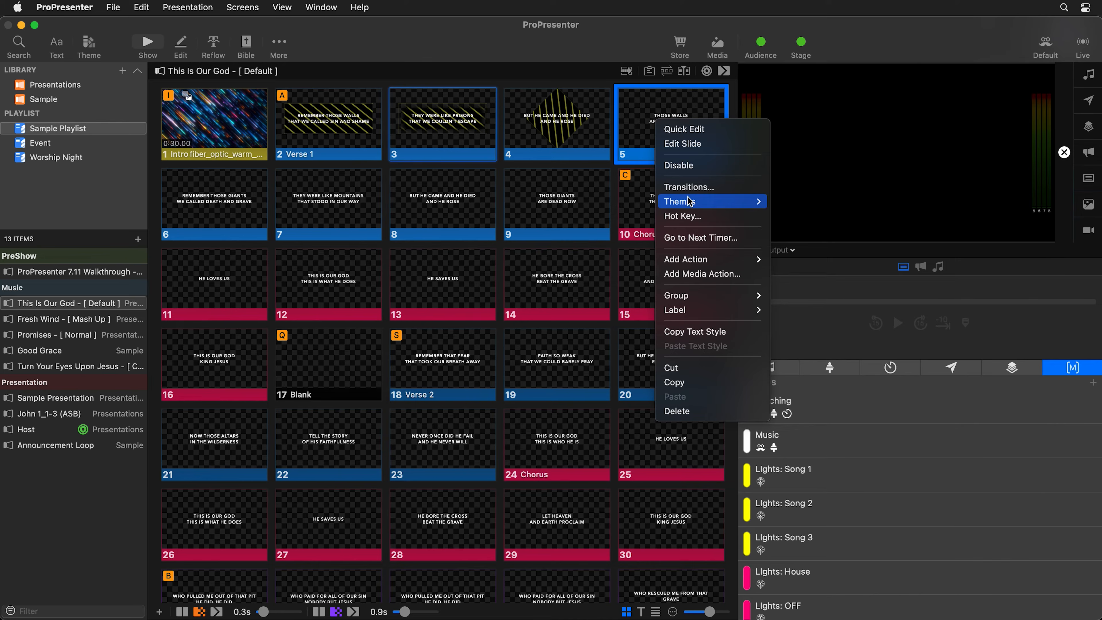
{"action": "mouse_move", "coordinate": [690, 201]}
{"action": "mouse_move", "coordinate": [902, 41]}
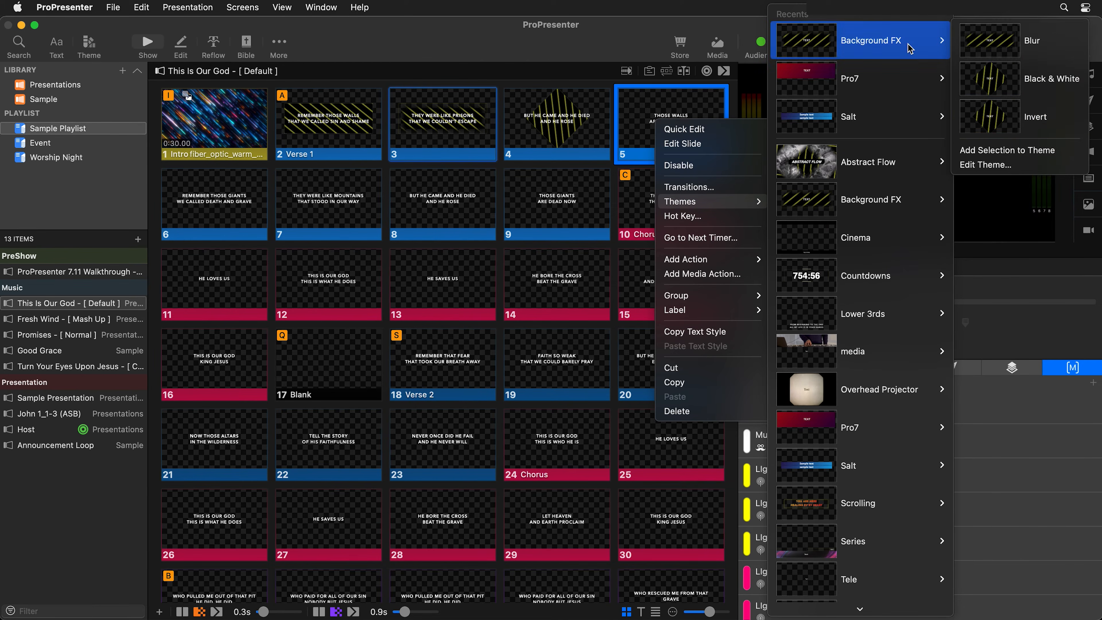
{"action": "left_click", "coordinate": [1007, 117]}
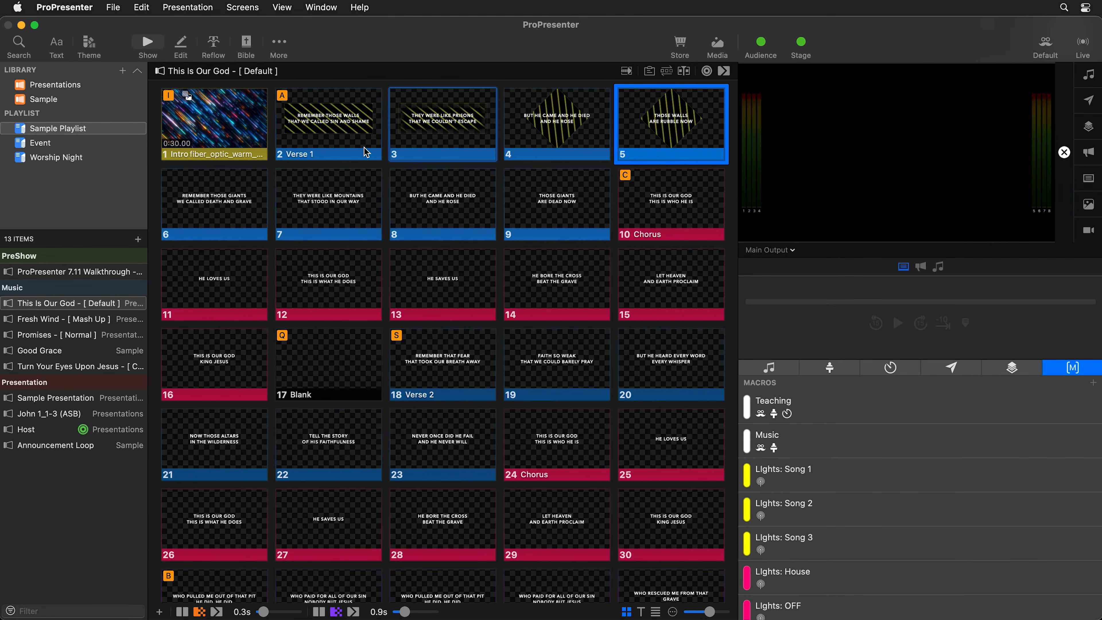
Step: Trigger the intro motion background and show slides 4 and 5 over it to preview both effects
{"action": "left_click", "coordinate": [228, 132]}
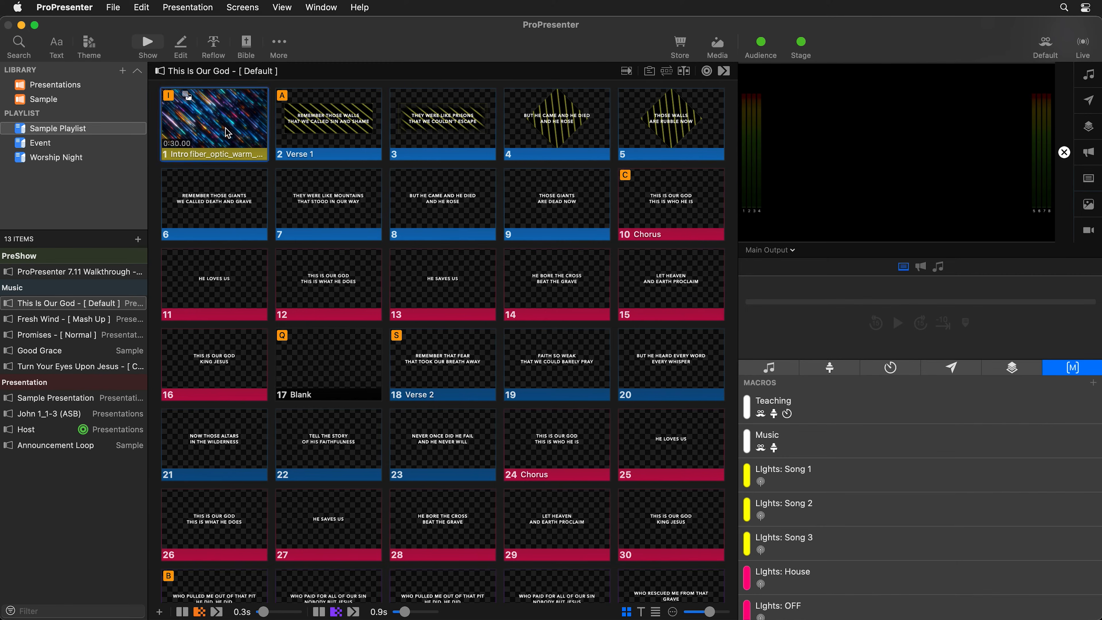
{"action": "left_click", "coordinate": [557, 133]}
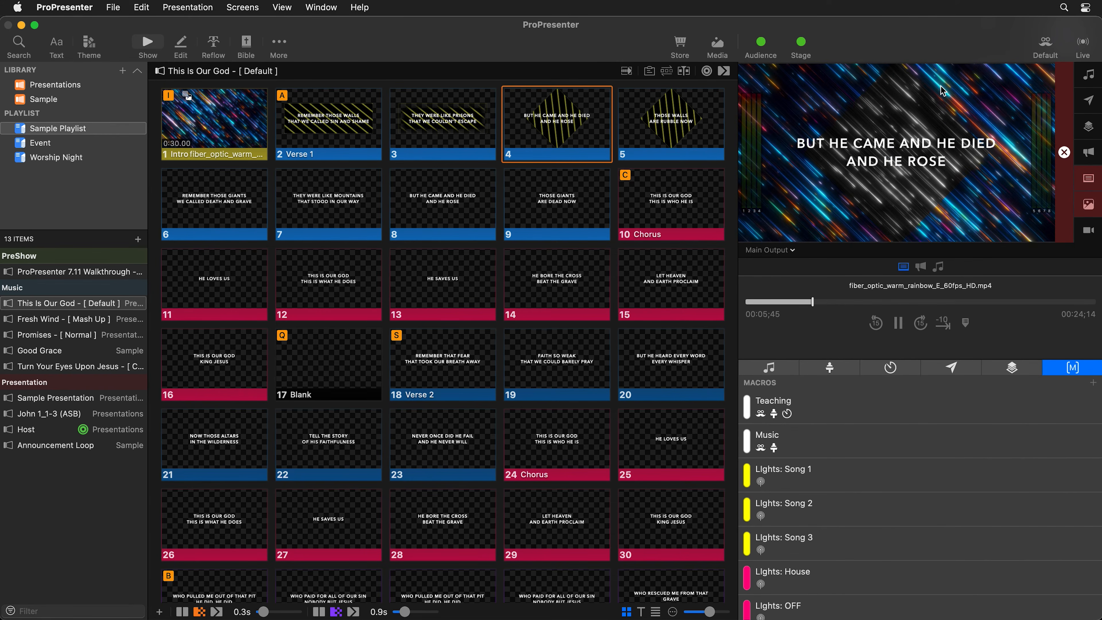
{"action": "left_click", "coordinate": [687, 123]}
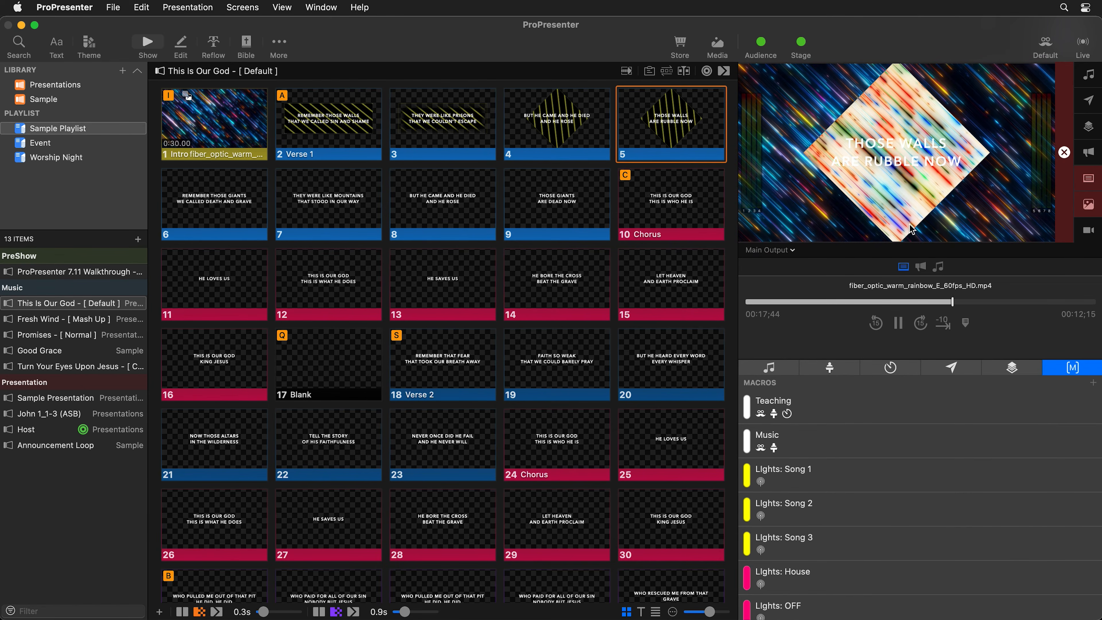
Step: Preview the Absract_05, Absract_03 and Absract_01 backgrounds behind slide 5, and show slide 4 over the last one
{"action": "left_click", "coordinate": [717, 43]}
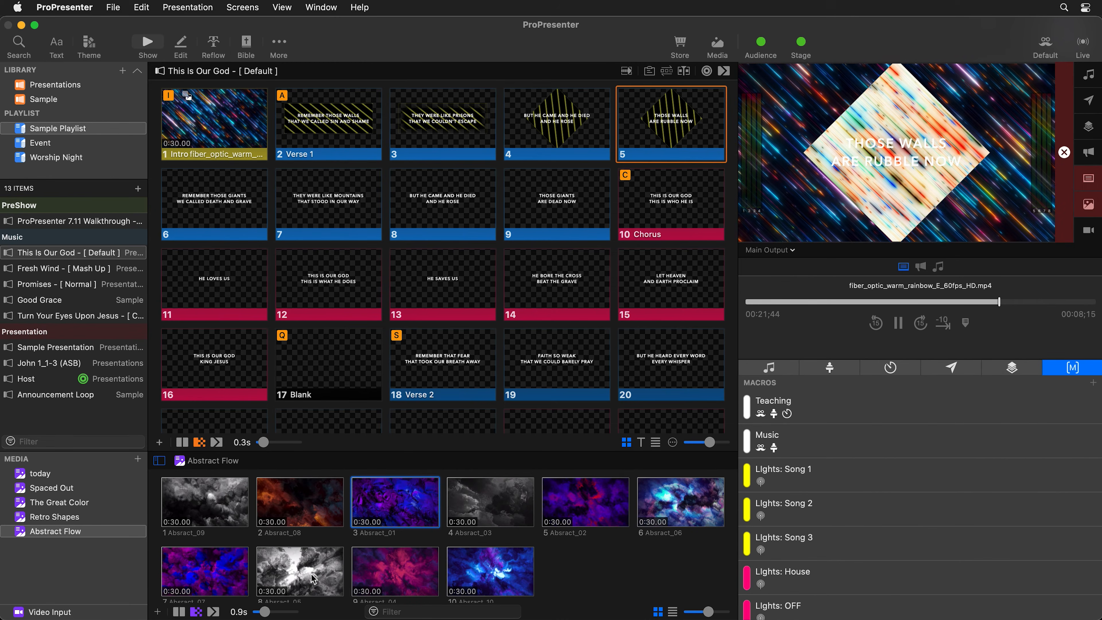
{"action": "left_click", "coordinate": [304, 577]}
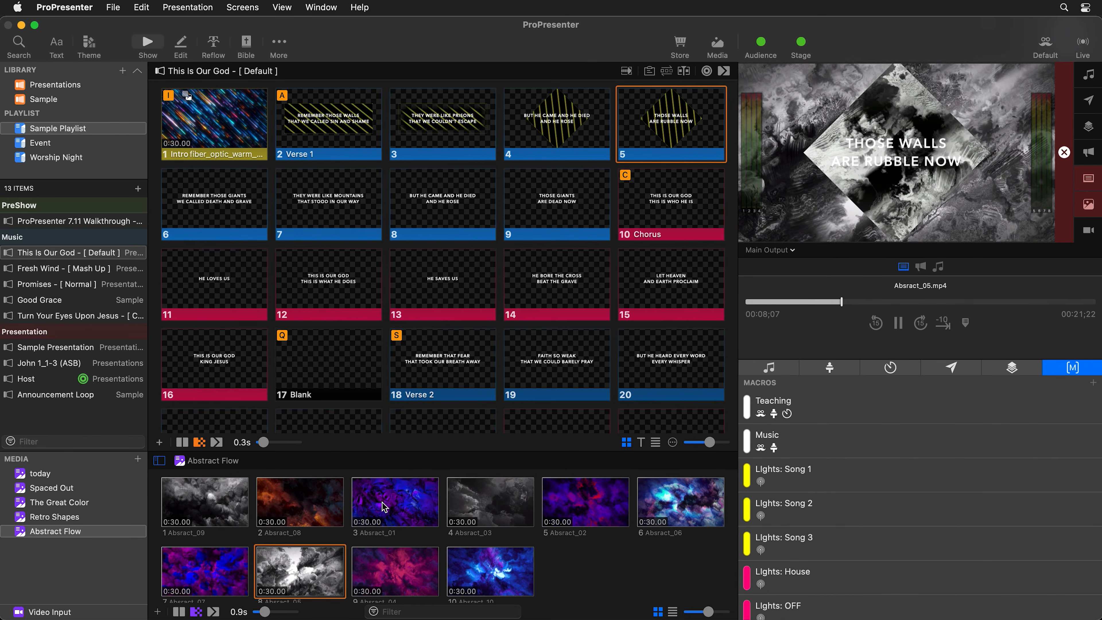
{"action": "left_click", "coordinate": [513, 504]}
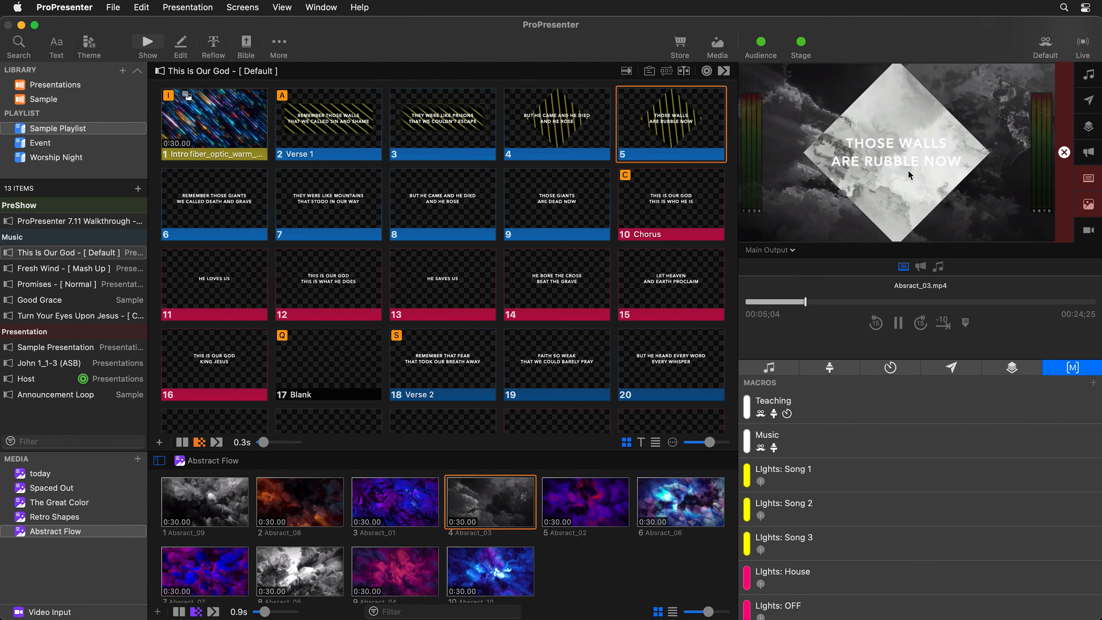
{"action": "left_click", "coordinate": [395, 501]}
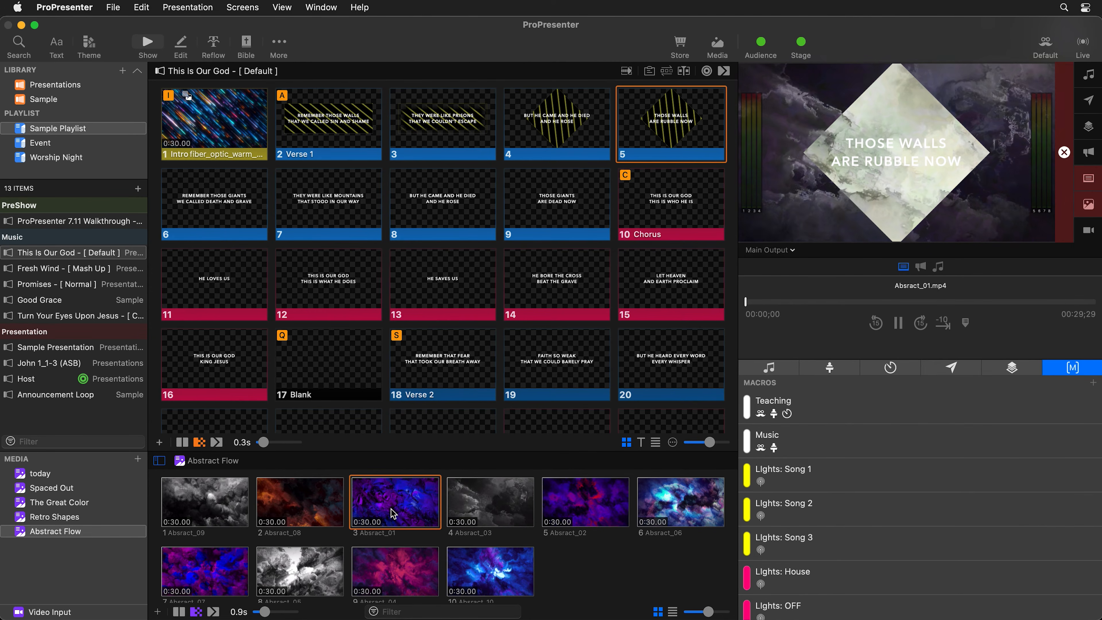
{"action": "left_click", "coordinate": [562, 133]}
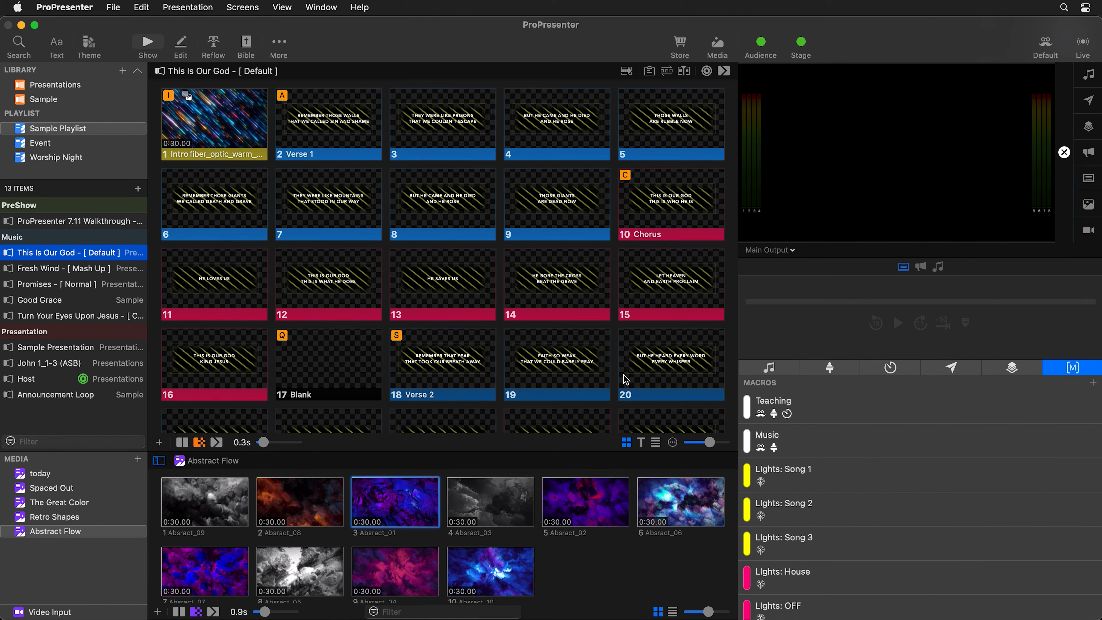
Step: Run slides 1 to 4 from the text-only slide view, clear all output and restore the thumbnail grid
{"action": "left_click", "coordinate": [641, 443]}
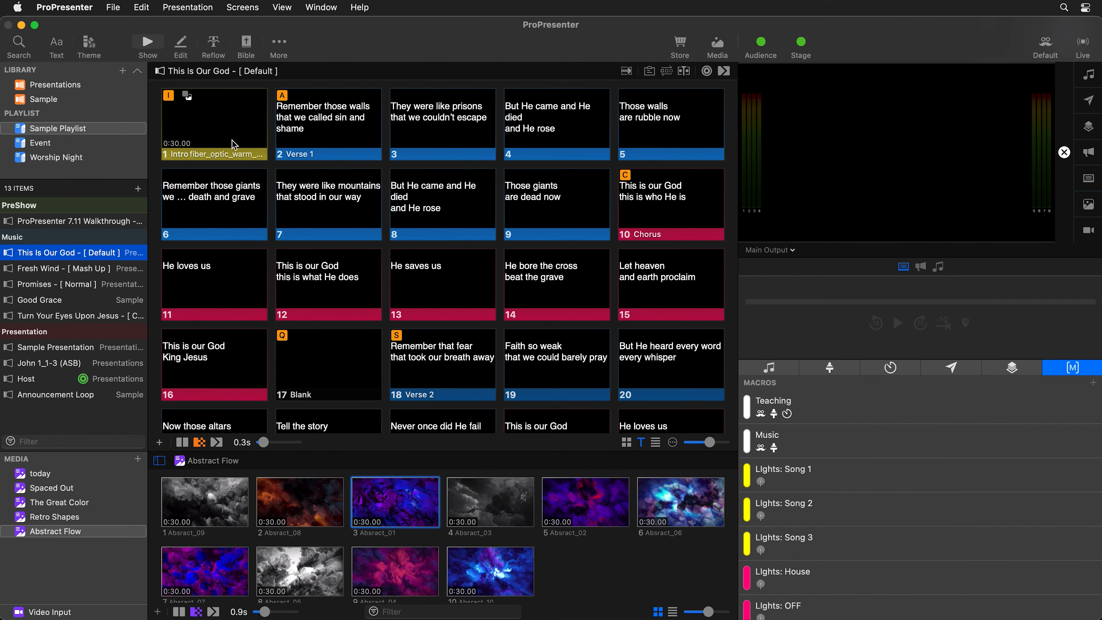
{"action": "left_click", "coordinate": [231, 125]}
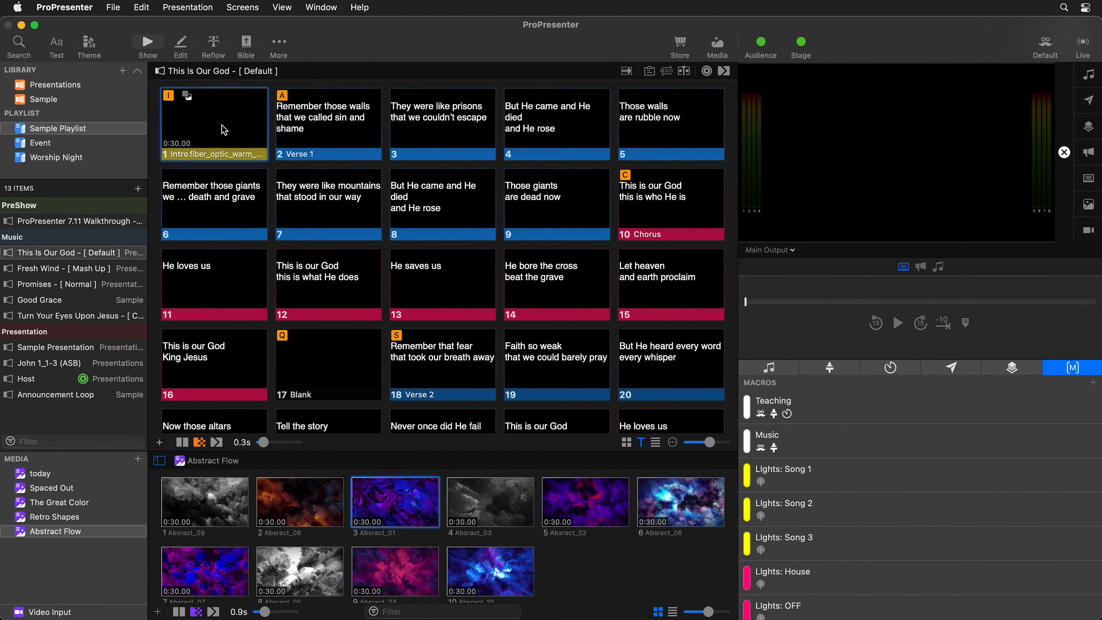
{"action": "left_click", "coordinate": [348, 127]}
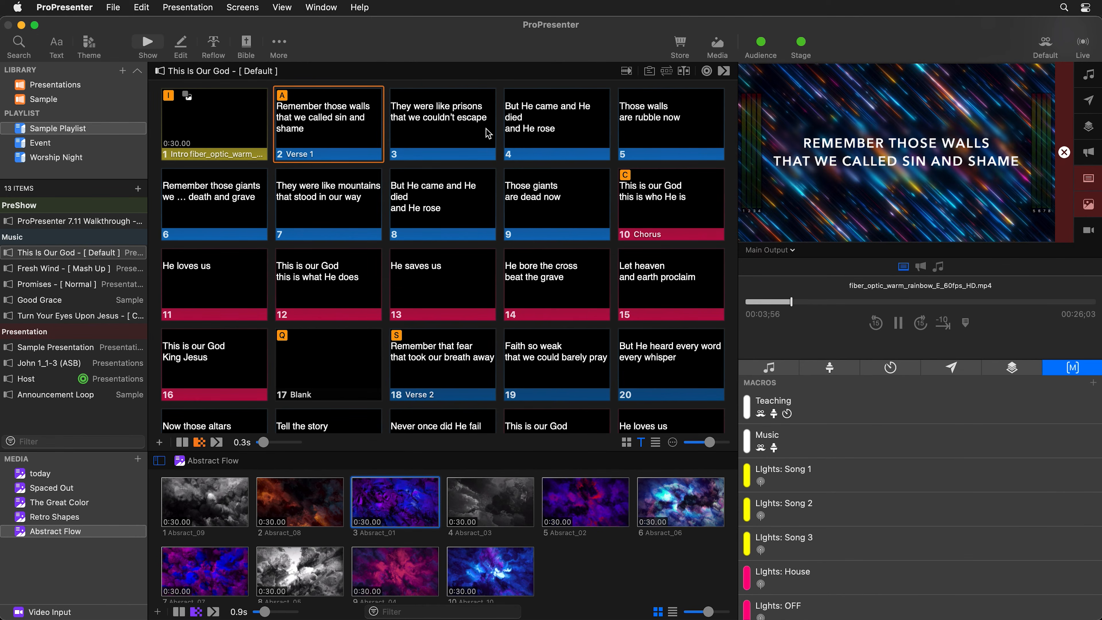
{"action": "left_click", "coordinate": [451, 130]}
{"action": "left_click", "coordinate": [605, 127]}
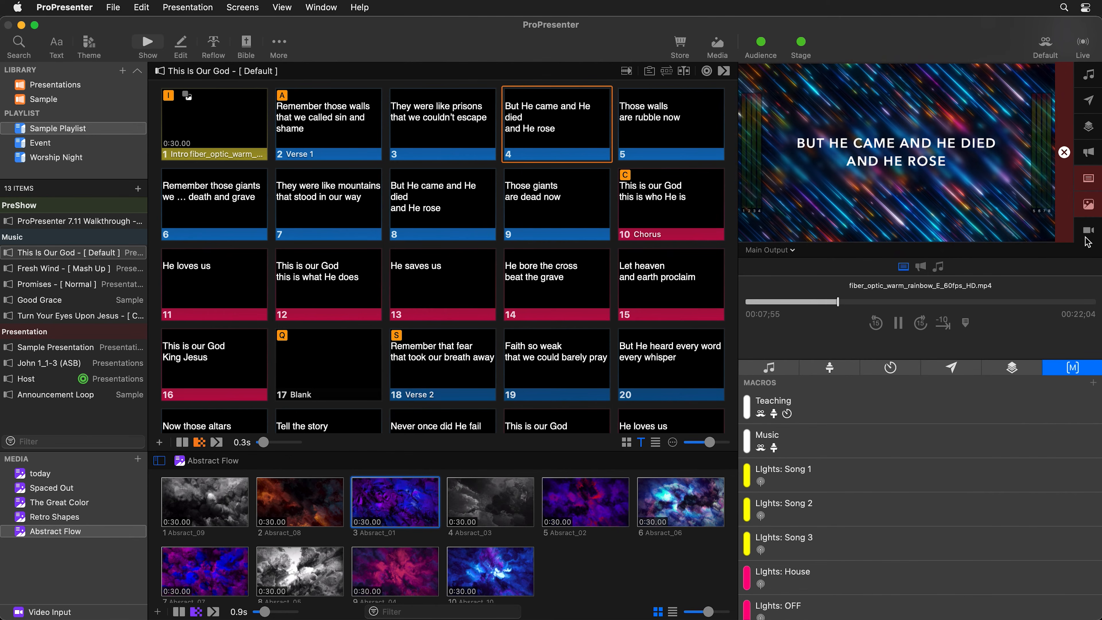
{"action": "left_click", "coordinate": [1065, 230]}
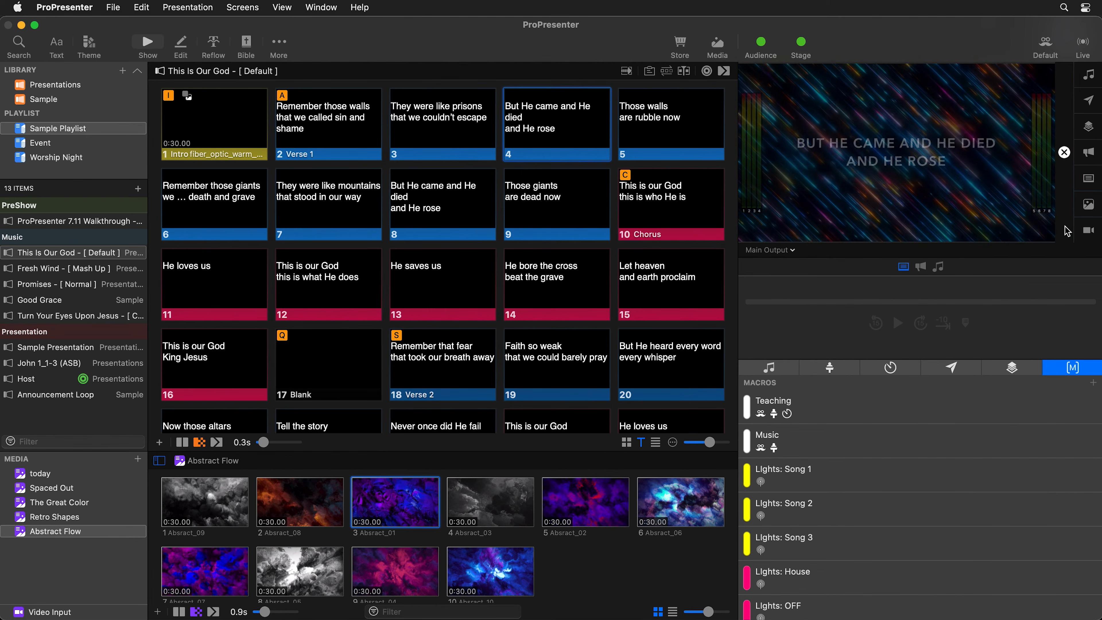
{"action": "left_click", "coordinate": [626, 442]}
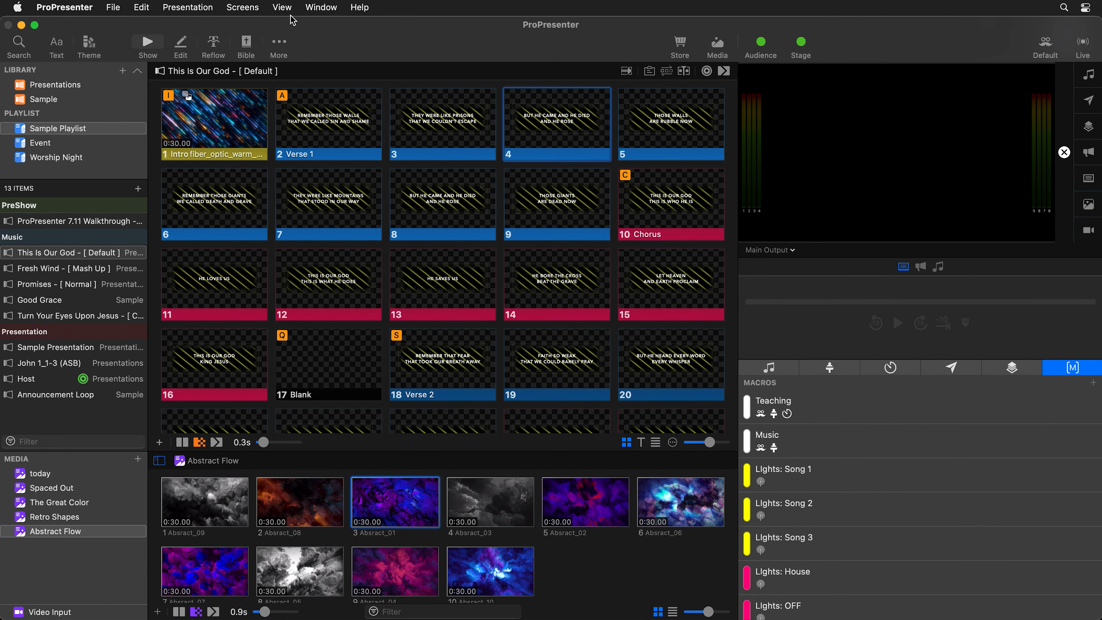
Step: Create a new look preset named Black & White
{"action": "left_click", "coordinate": [251, 6]}
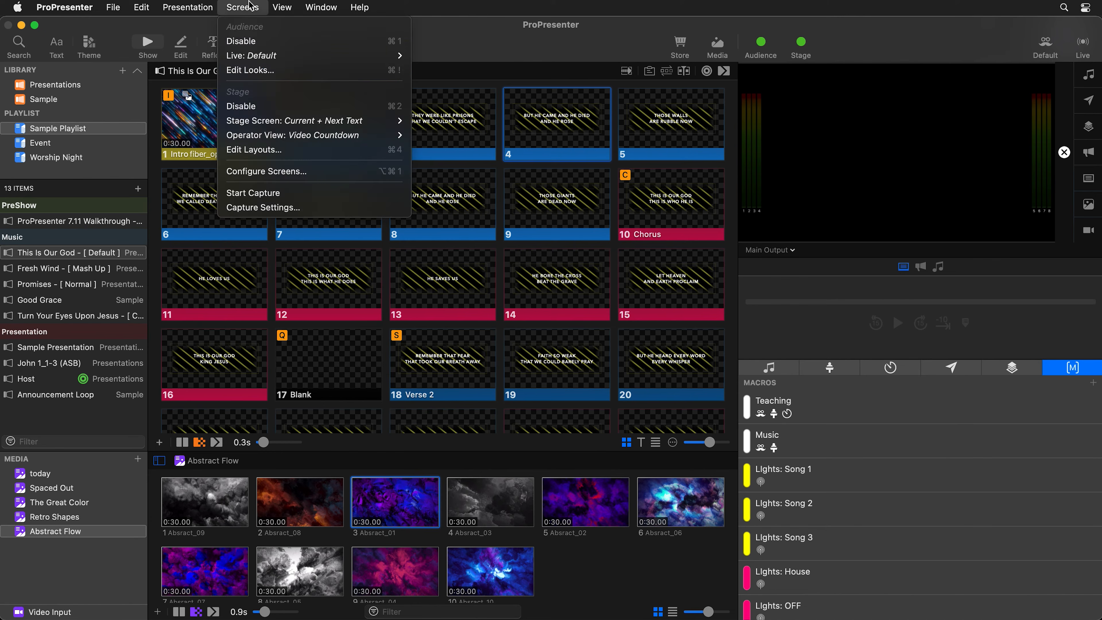
{"action": "left_click", "coordinate": [261, 71]}
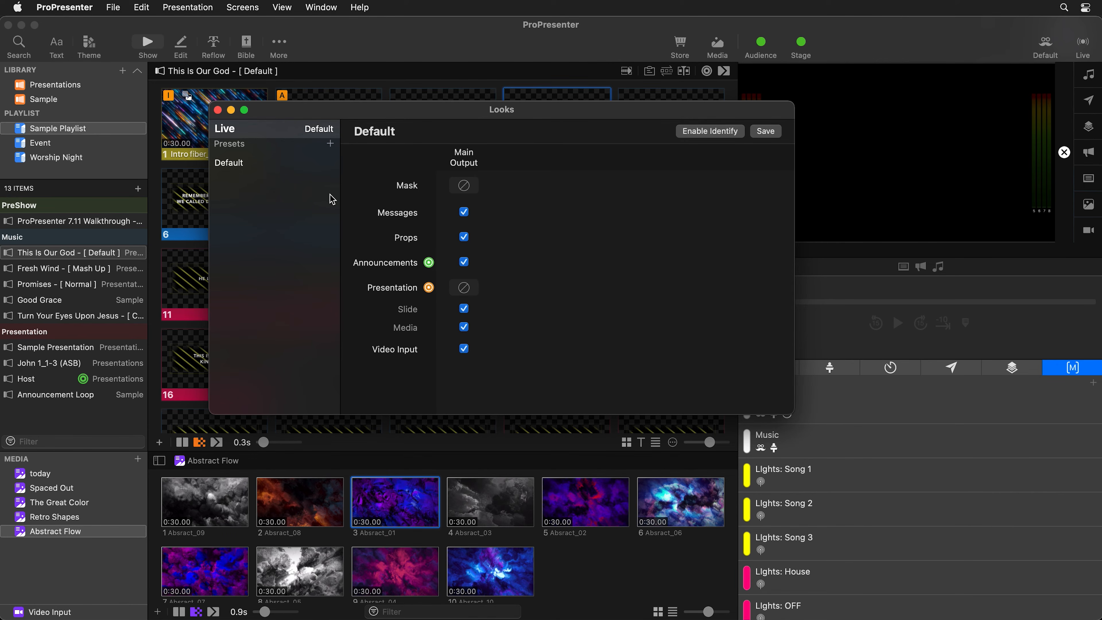
{"action": "left_click", "coordinate": [330, 144]}
{"action": "left_click_drag", "start_coordinate": [405, 131], "coordinate": [338, 135]}
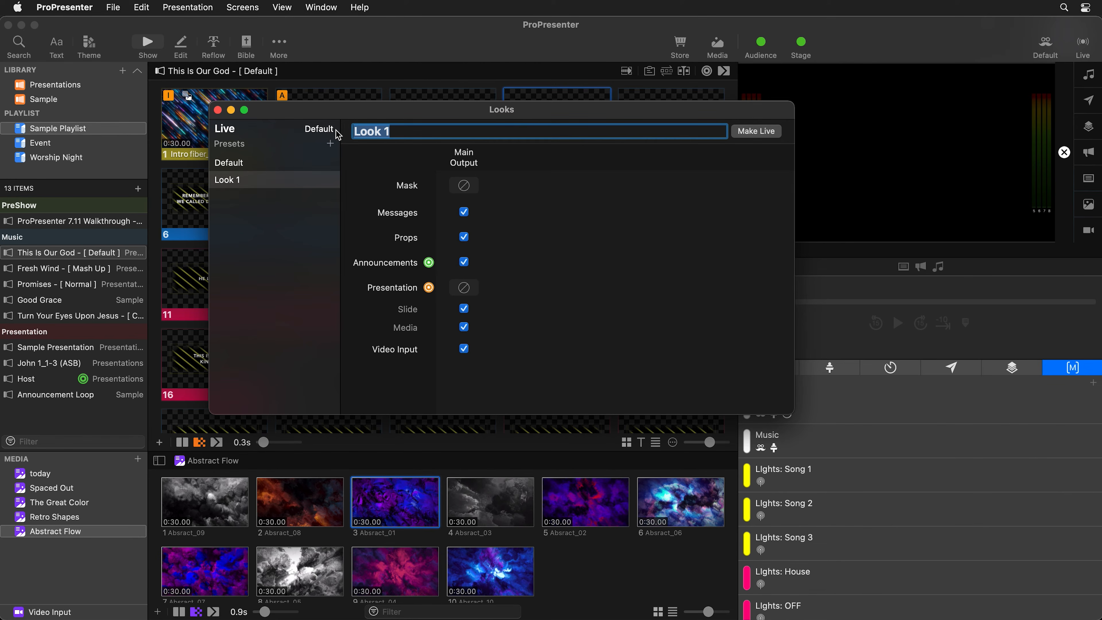
{"action": "type", "text": "Black & White"}
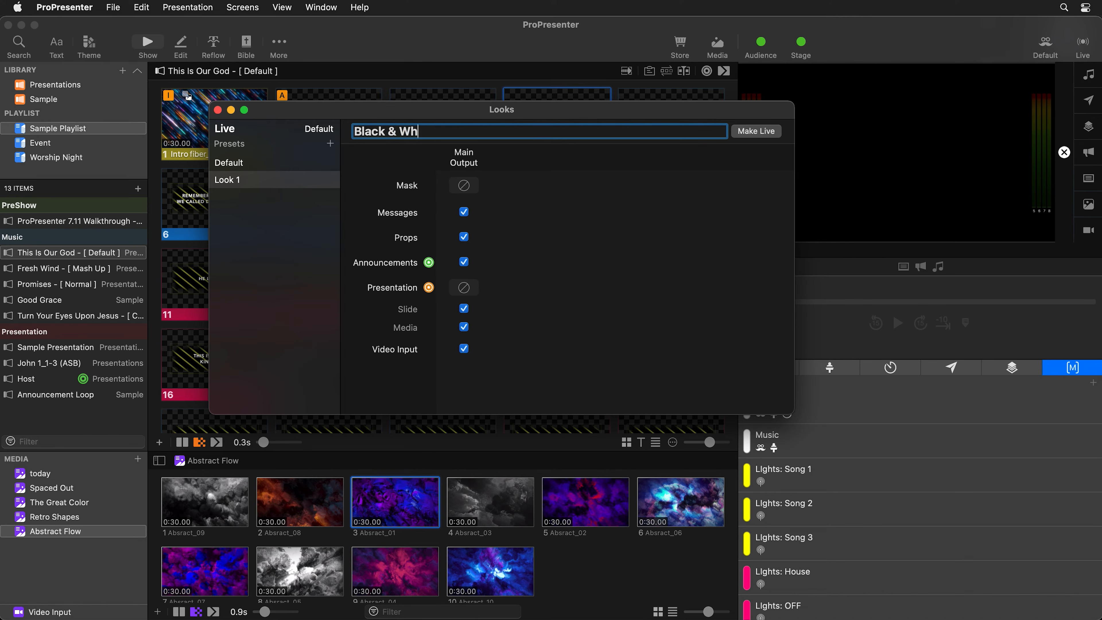
{"action": "key", "text": "Return"}
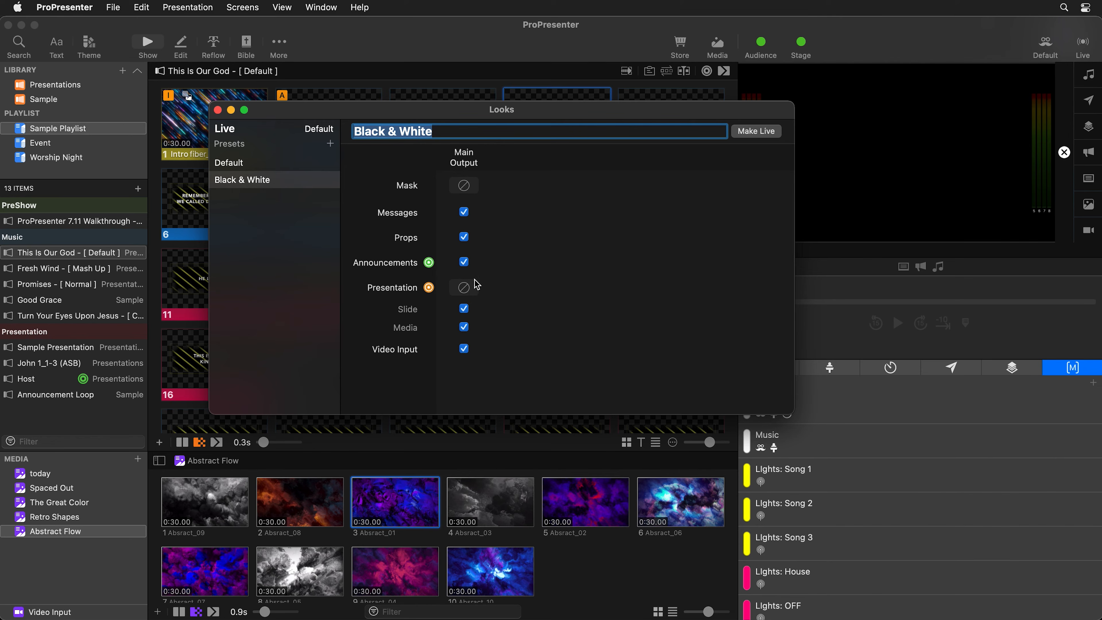
Step: Assign the Background FX theme's Black & White slide to the Black & White look's Presentation layer on Main Output, and close the Looks window
{"action": "left_click", "coordinate": [468, 289]}
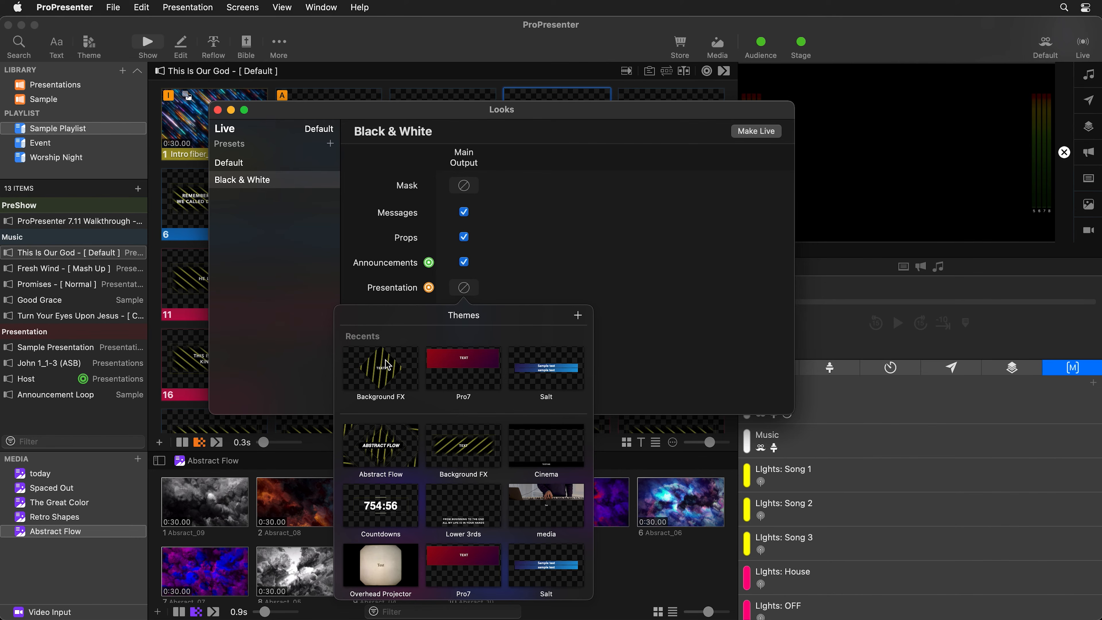
{"action": "left_click", "coordinate": [397, 372]}
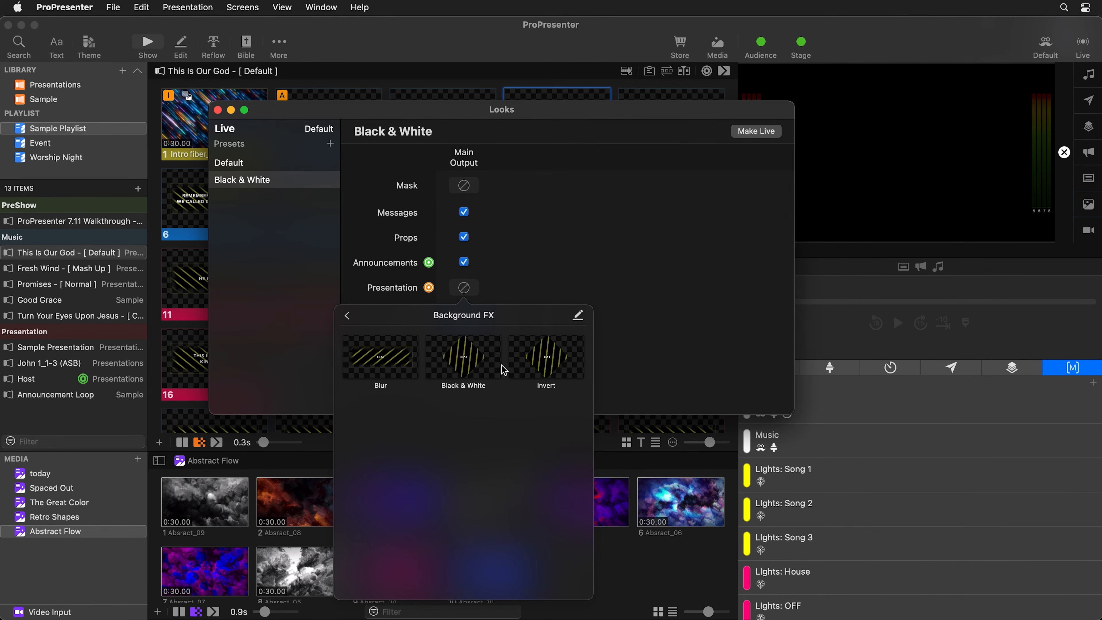
{"action": "left_click", "coordinate": [464, 355]}
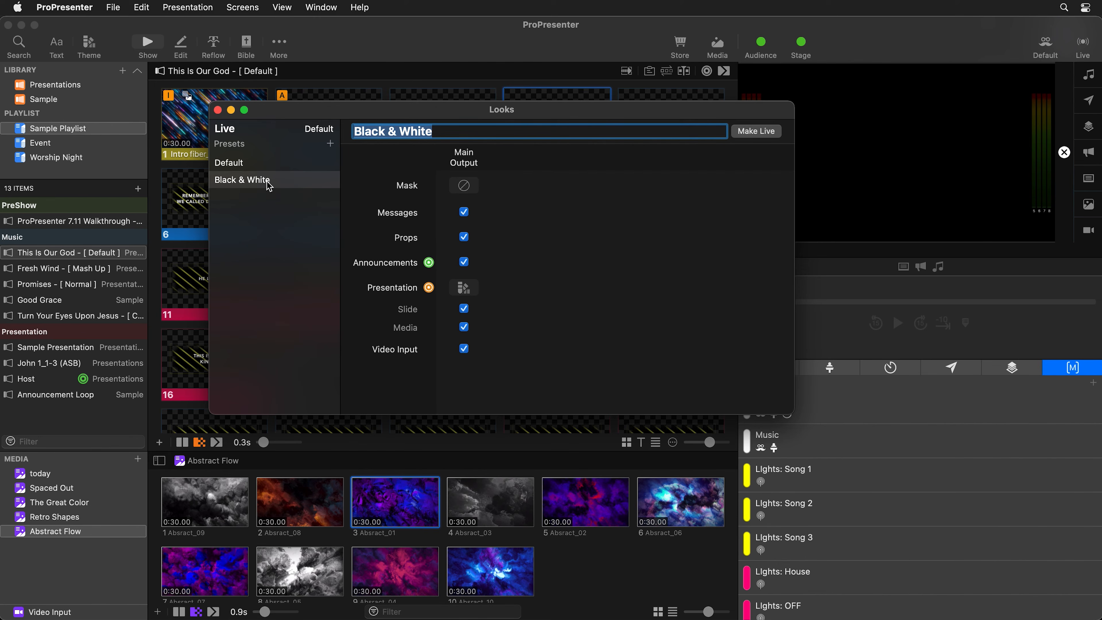
{"action": "left_click", "coordinate": [218, 110]}
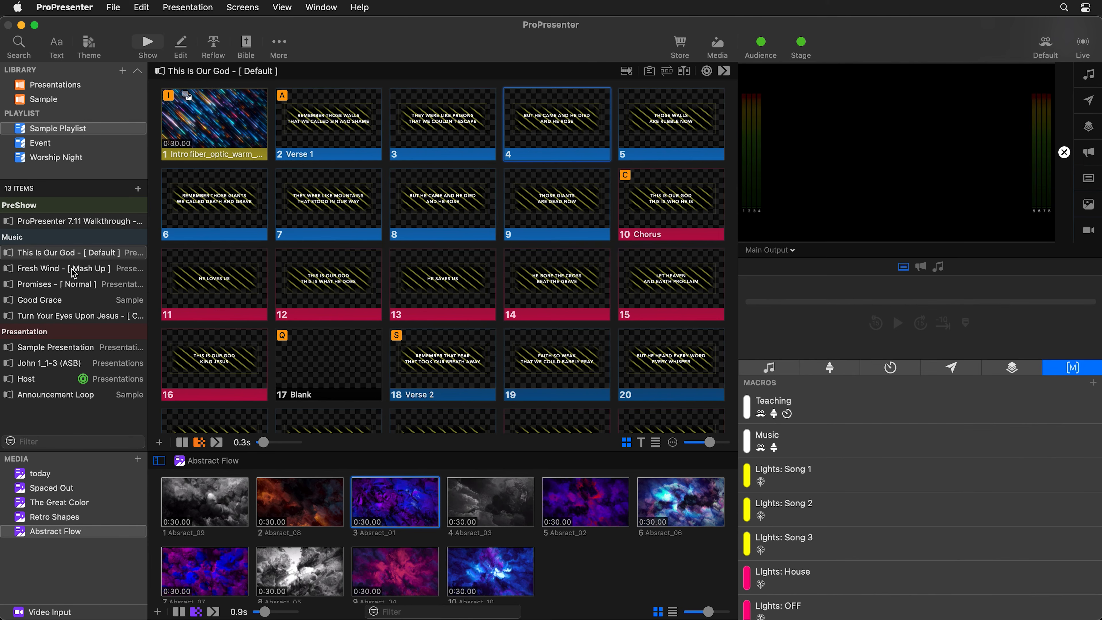
Step: Add a Black & White audience look action to the Intro slide of the Fresh Wind - [ Mash Up ] presentation
{"action": "left_click", "coordinate": [52, 269]}
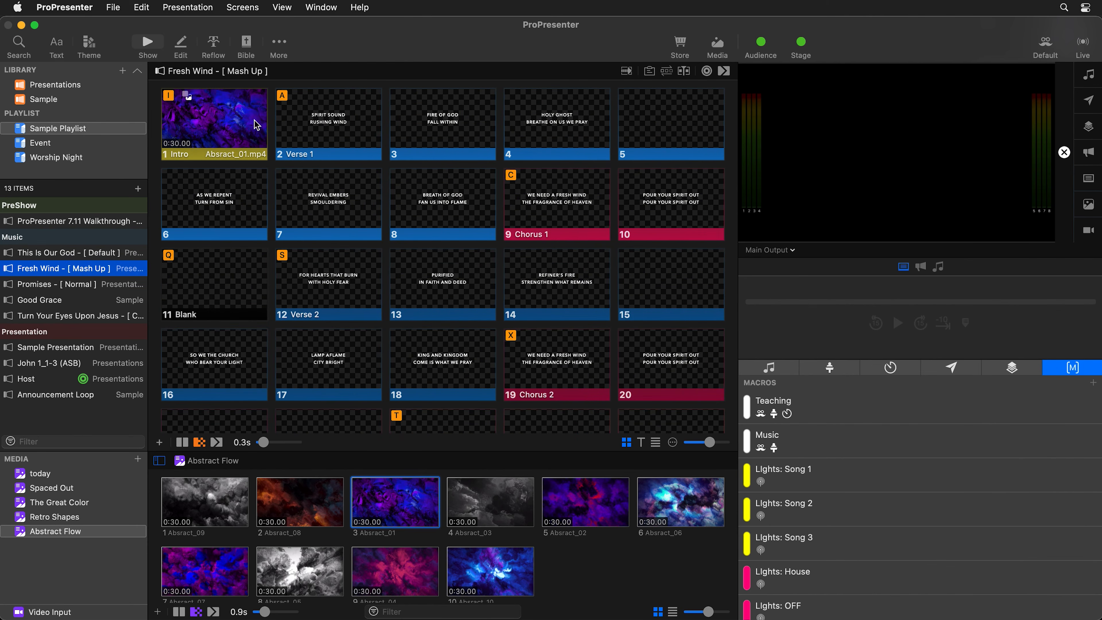
{"action": "right_click", "coordinate": [202, 112]}
{"action": "mouse_move", "coordinate": [287, 256]}
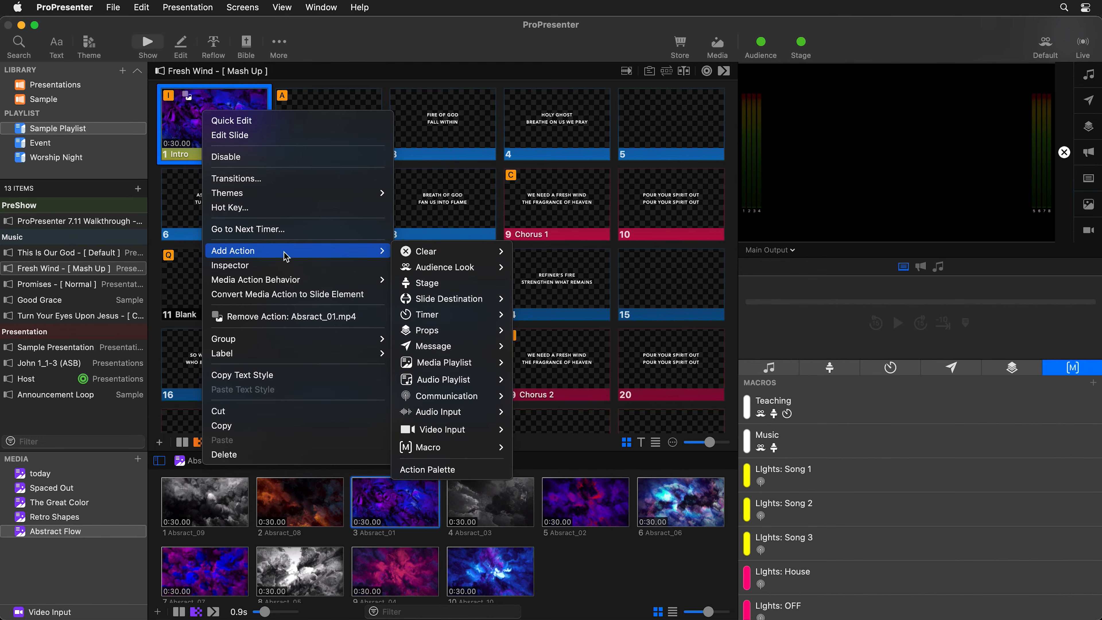
{"action": "mouse_move", "coordinate": [444, 269]}
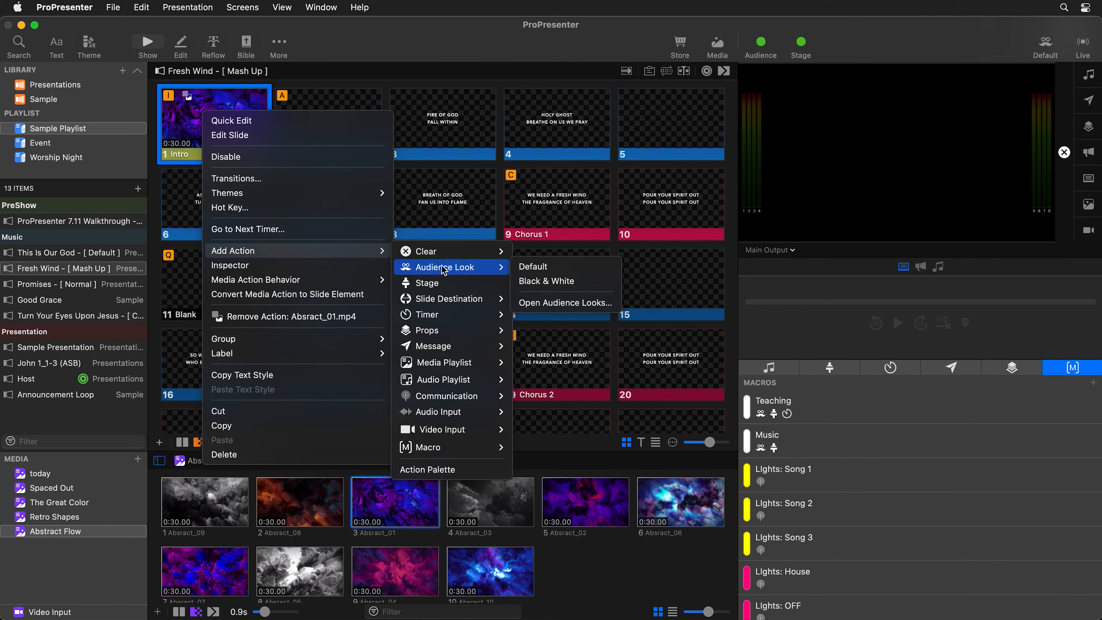
{"action": "left_click", "coordinate": [559, 281]}
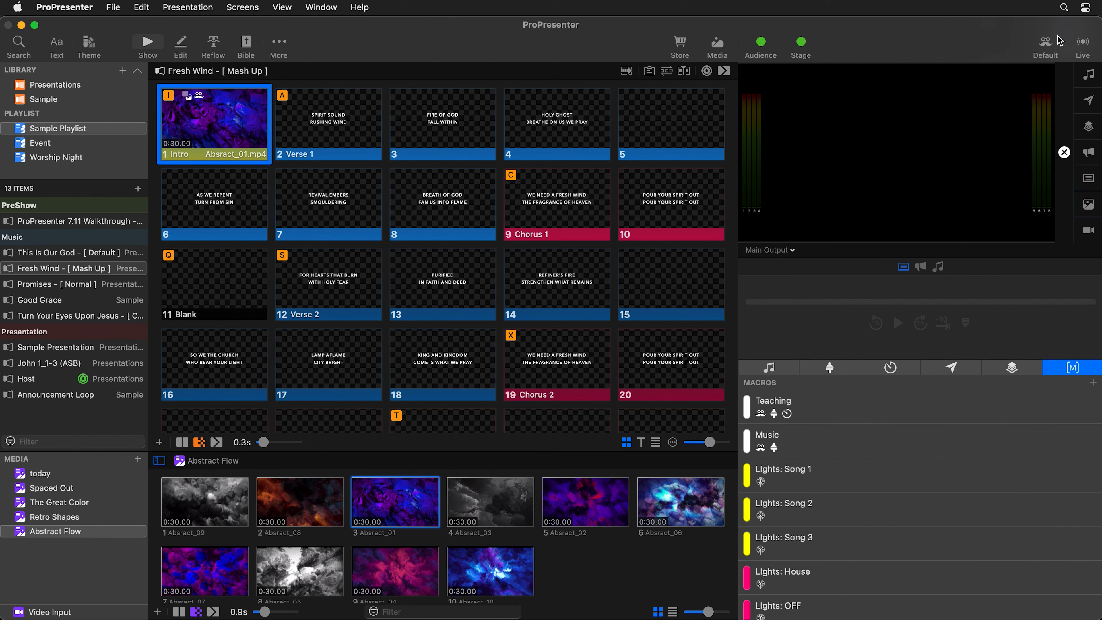
Step: Trigger Fresh Wind's Intro slide, run slides 2 to 5 and return to slide 2 to preview the look on the output
{"action": "left_click", "coordinate": [229, 119]}
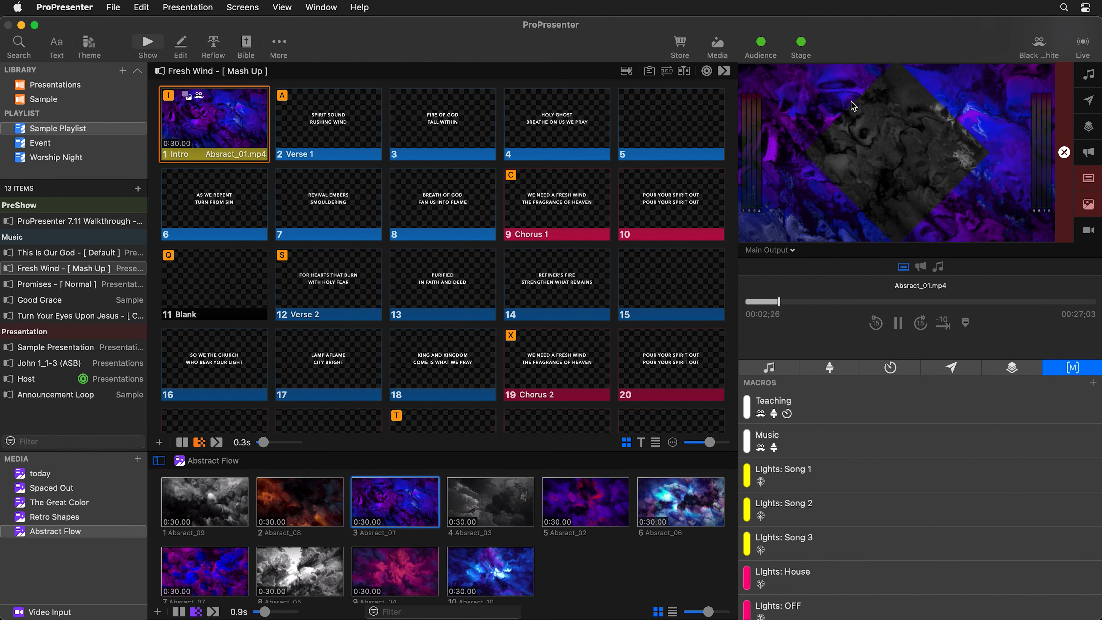
{"action": "left_click", "coordinate": [327, 116]}
{"action": "left_click", "coordinate": [451, 130]}
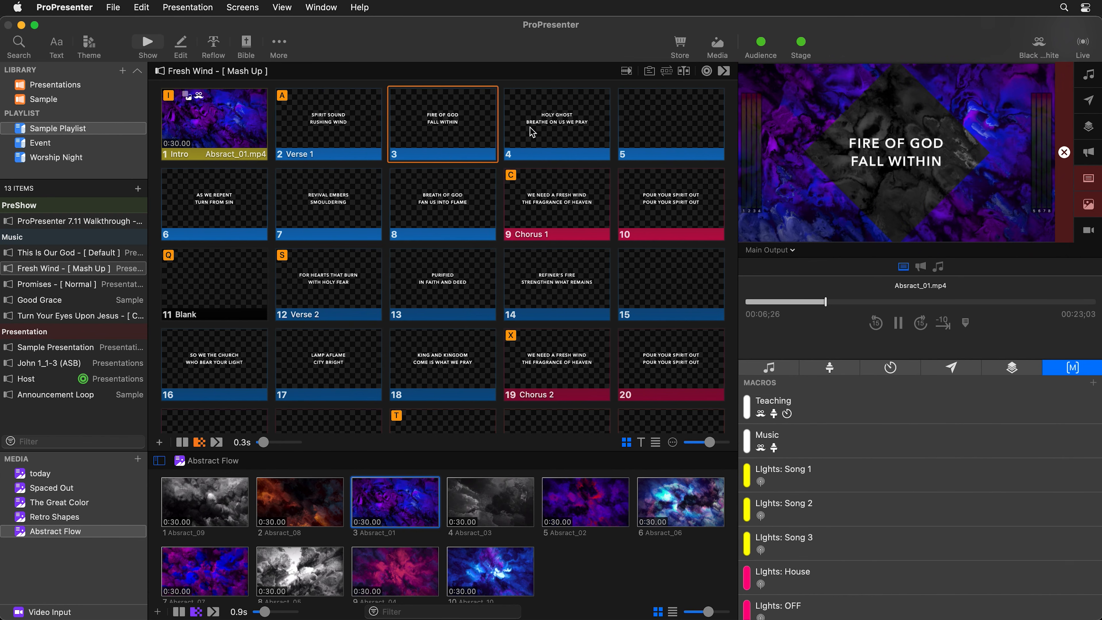
{"action": "left_click", "coordinate": [566, 119]}
{"action": "left_click", "coordinate": [677, 124]}
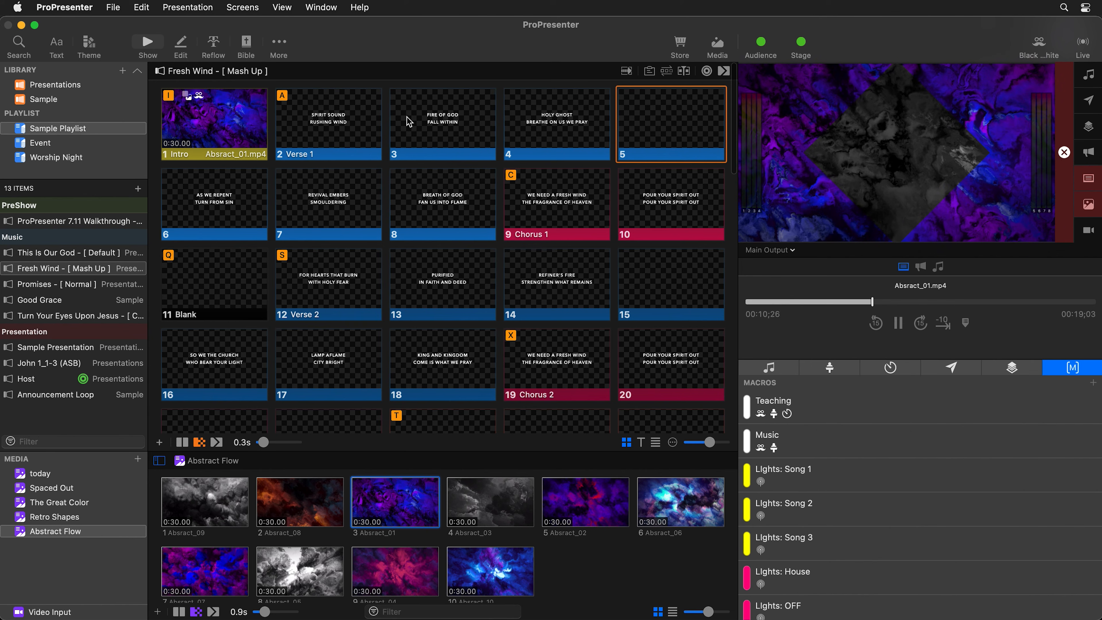
{"action": "left_click", "coordinate": [338, 121]}
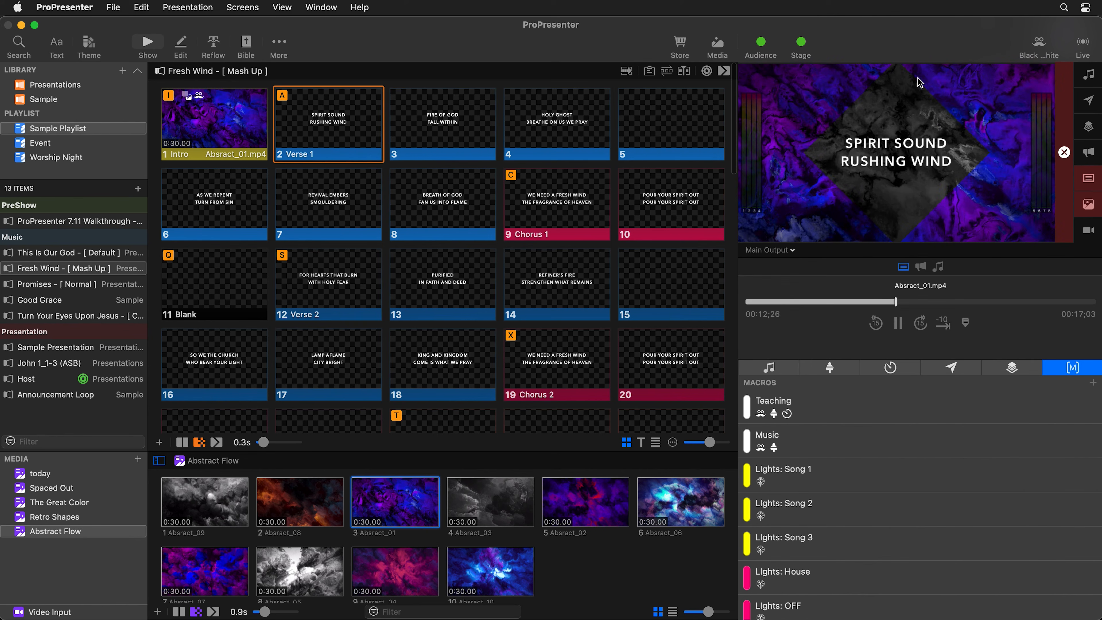